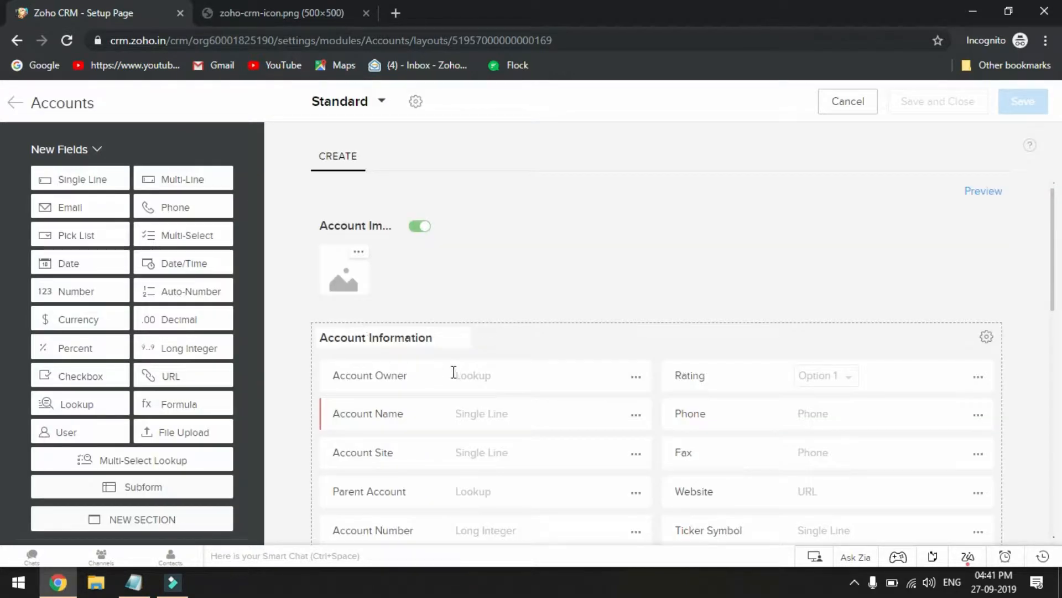
Add a new section named Contact Information to the Accounts Standard layout and save the layout
scroll(433, 443, down, 6)
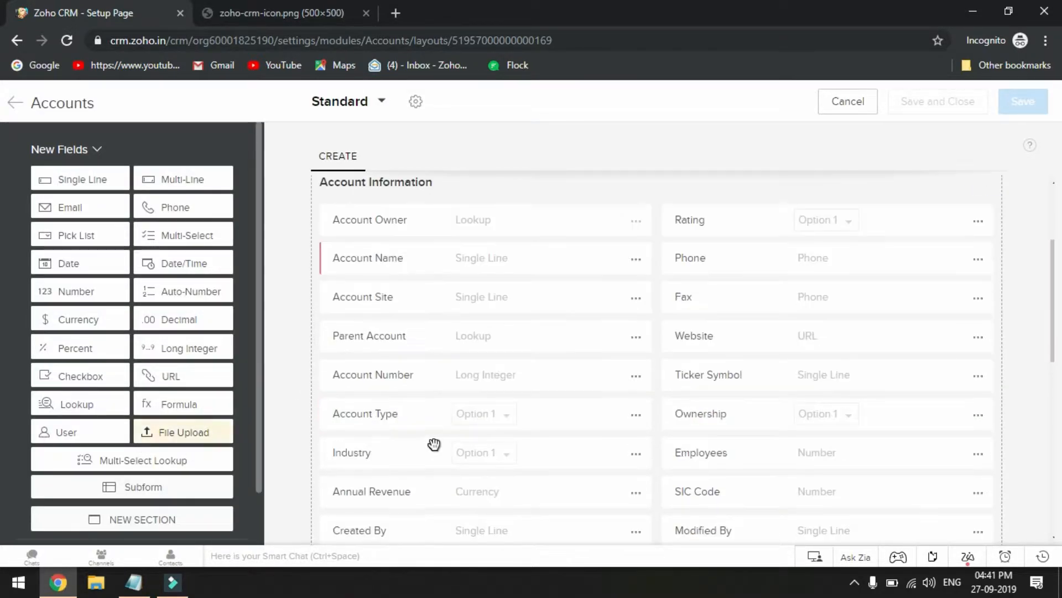
scroll(433, 442, down, 6)
click(143, 524)
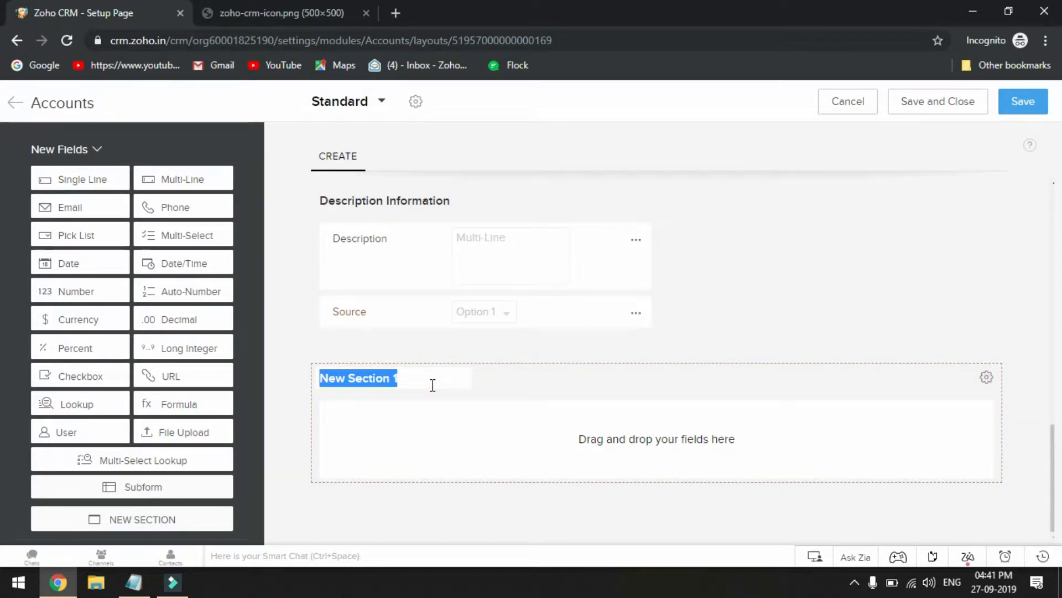
key(BackSpace)
text(C)
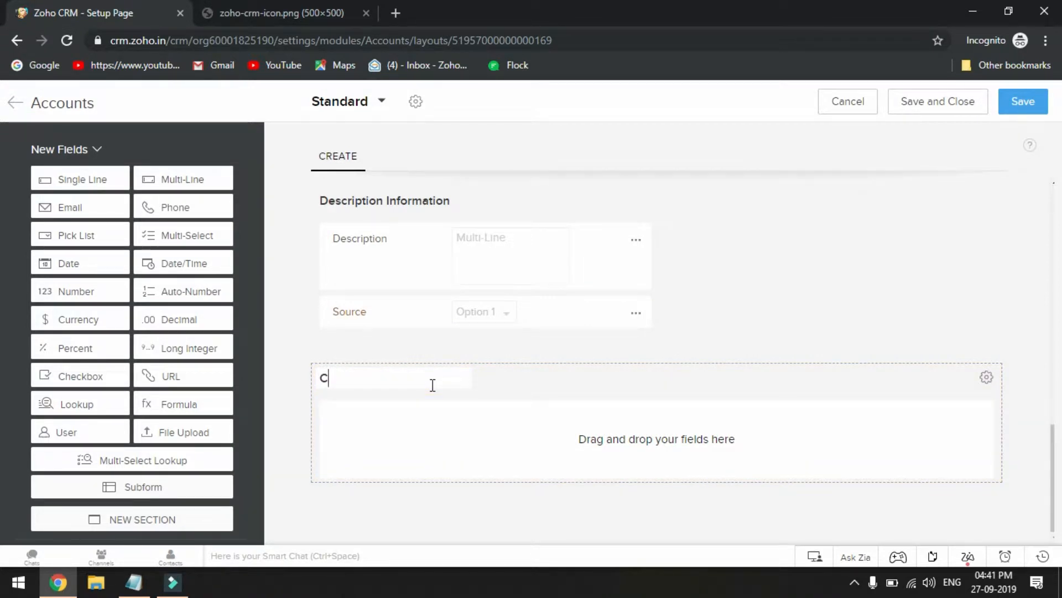
text(ontac)
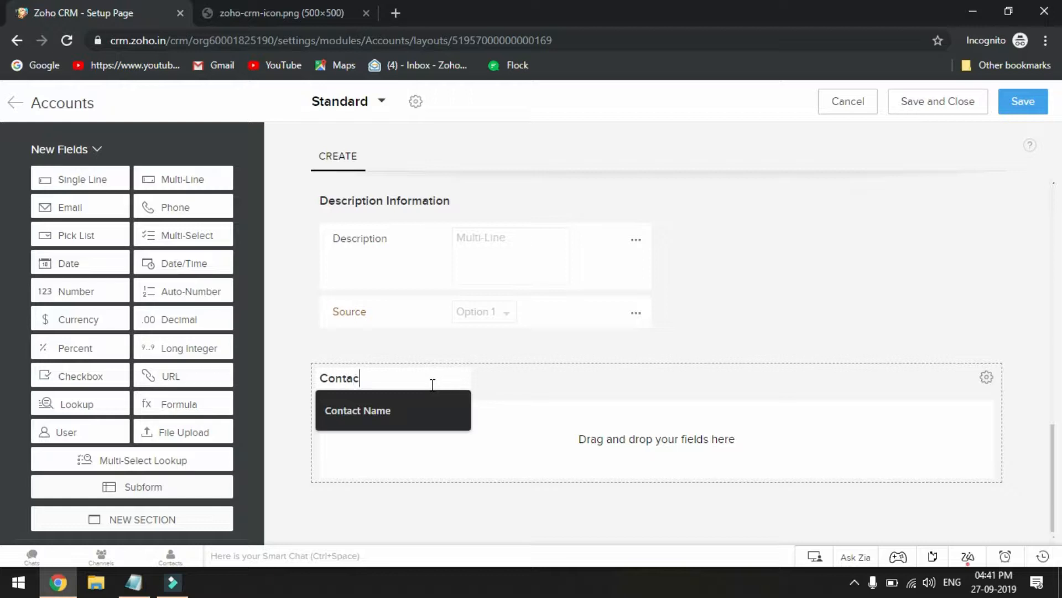
text(t Inforamation)
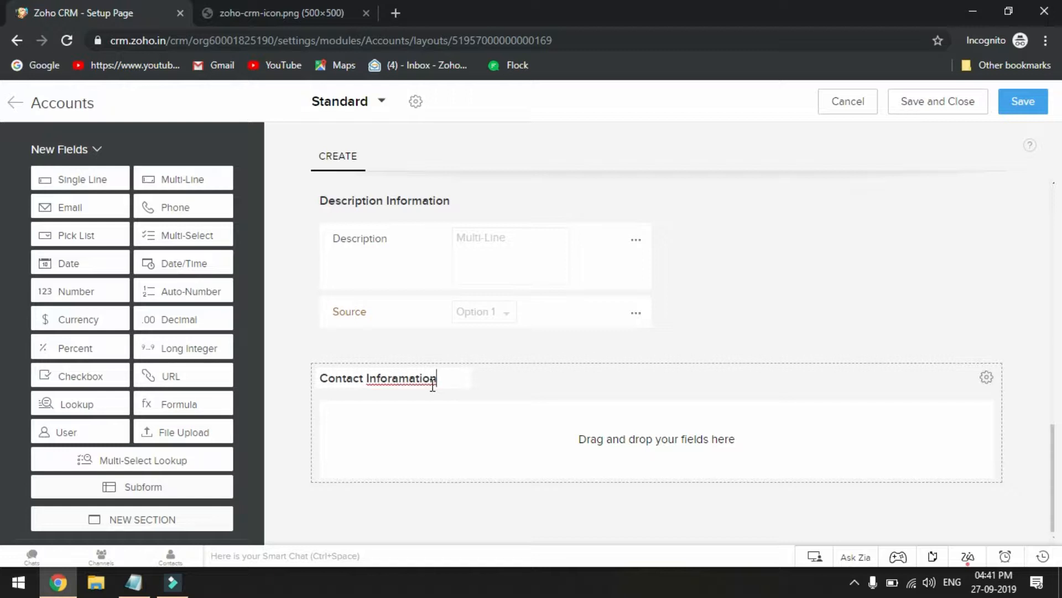
click(445, 457)
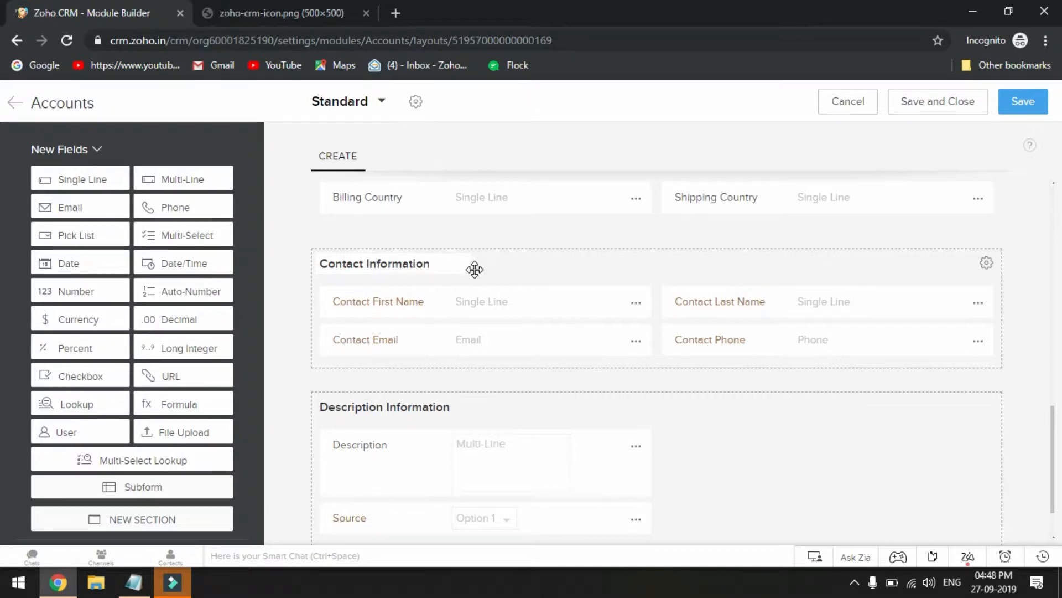
click(1019, 108)
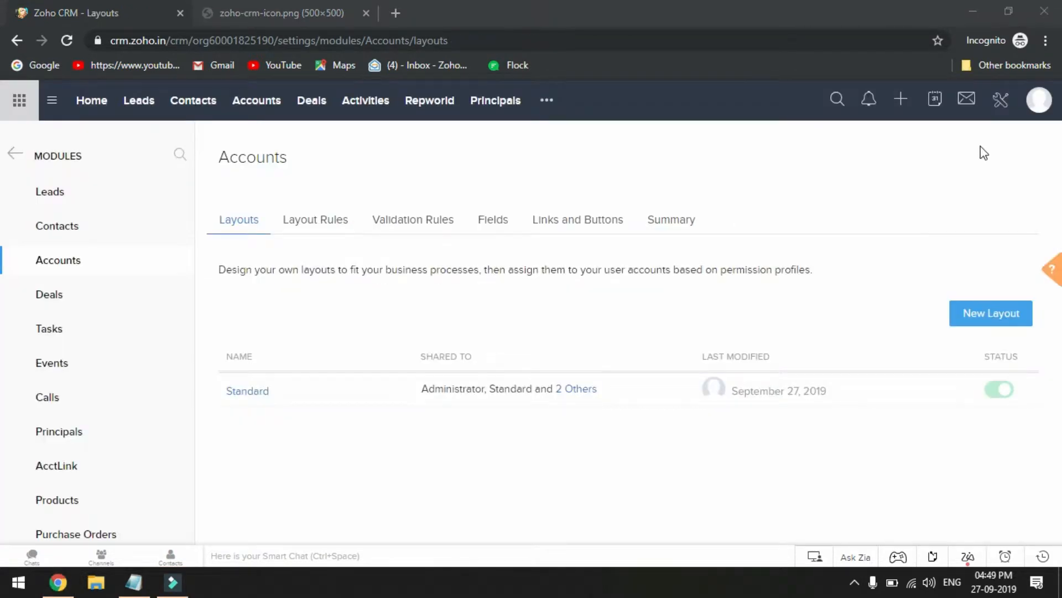
Go to Setup and open the Functions page under Developer Space
click(1005, 104)
click(1005, 104)
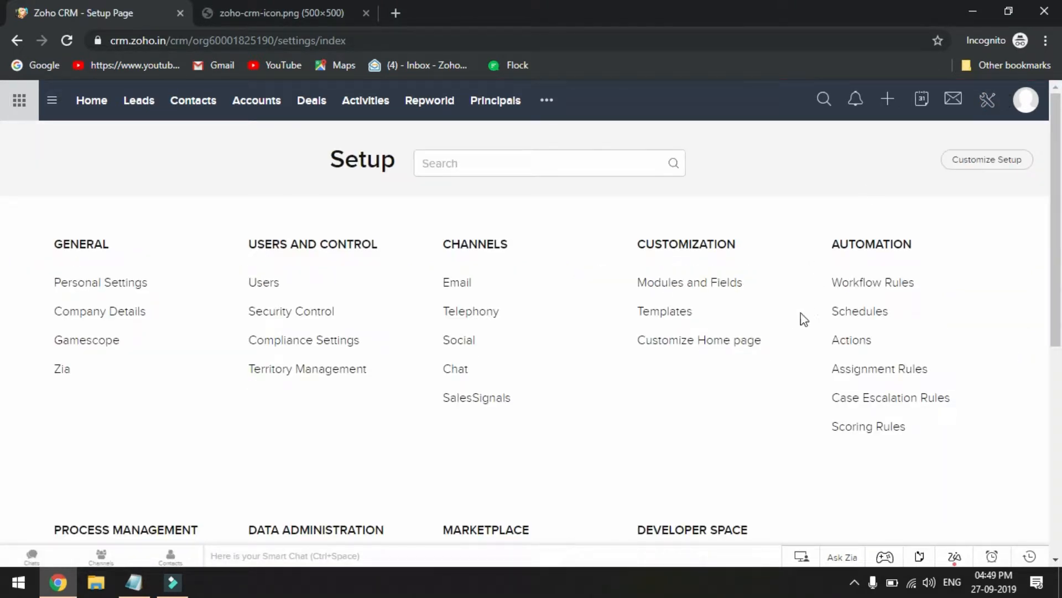
scroll(793, 317, down, 3)
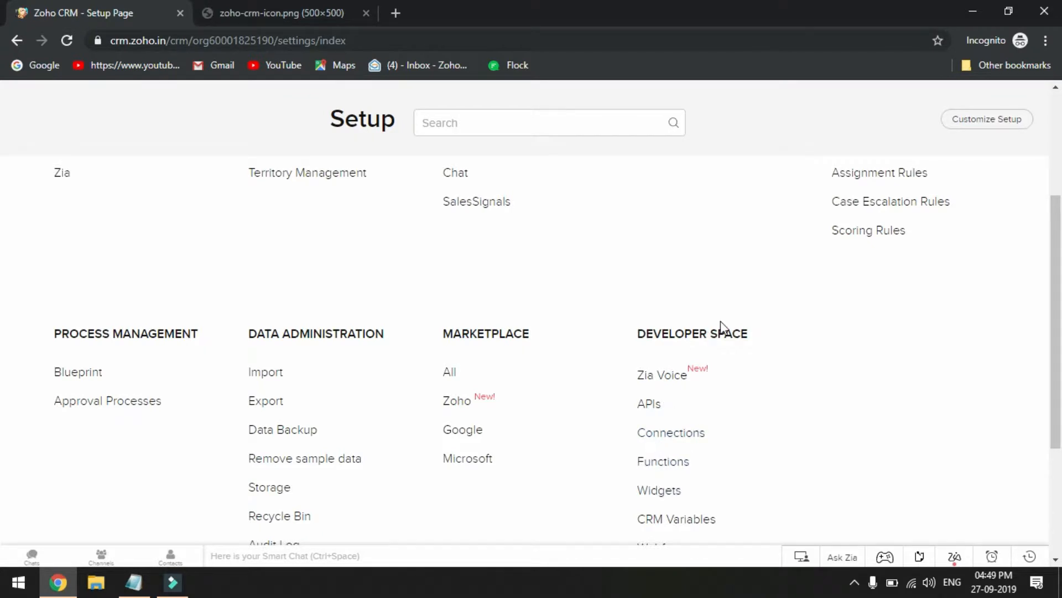
click(666, 466)
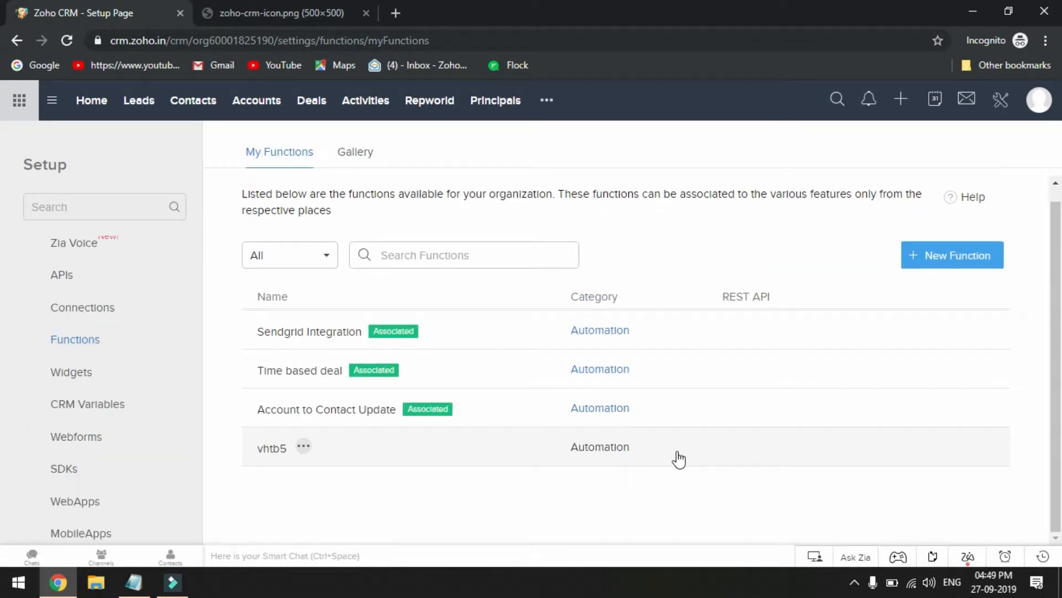
Start a new function and enter Linkaccounttocontact as both its function name and display name
click(931, 257)
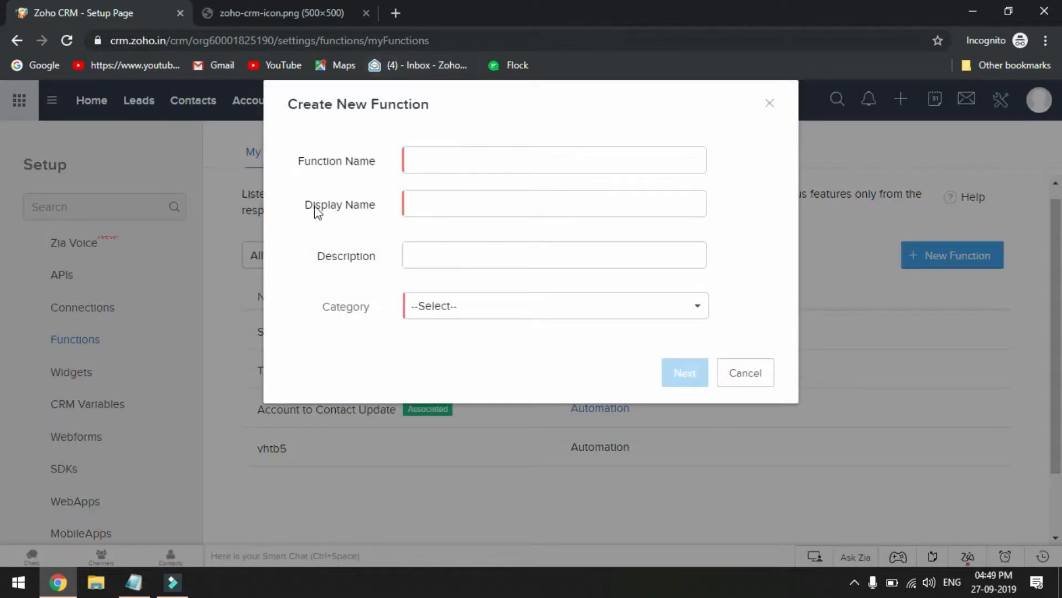
click(462, 158)
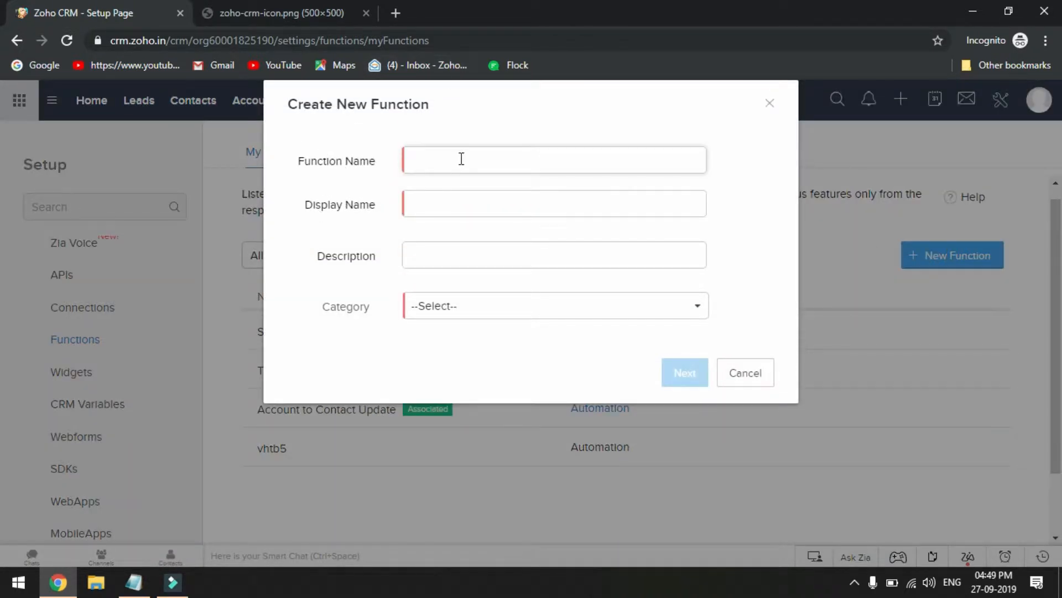
click(461, 159)
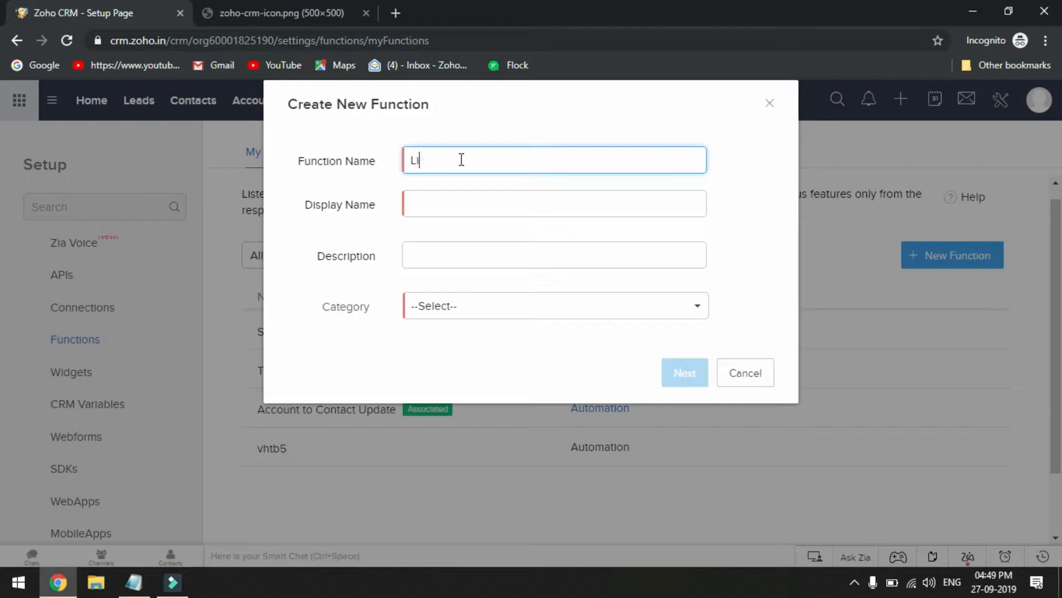
text(kaccounttocontact)
double_click(469, 160)
key(ctrl+c)
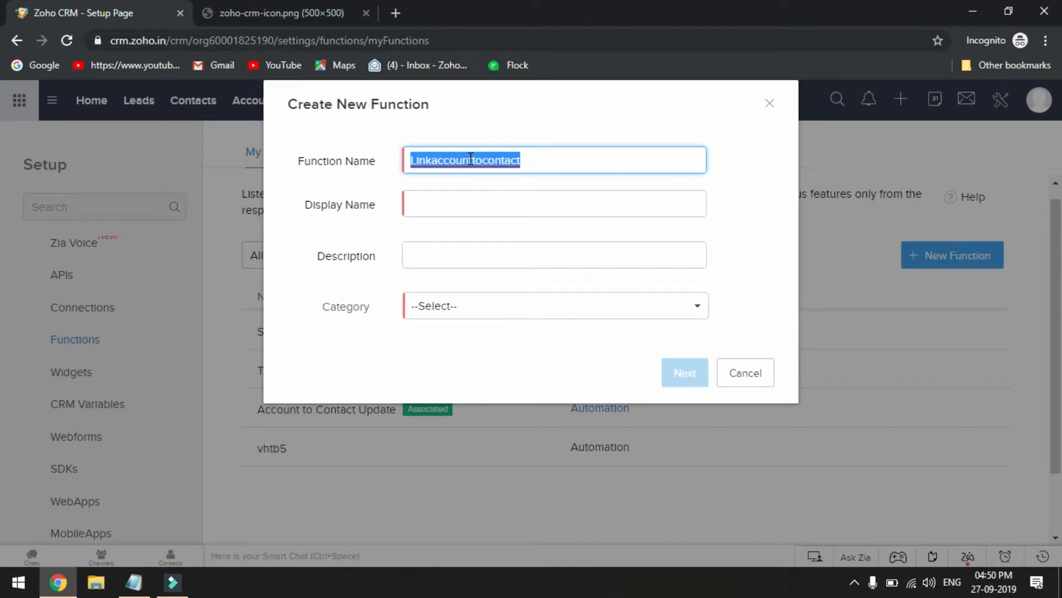
click(470, 212)
key(ctrl+v)
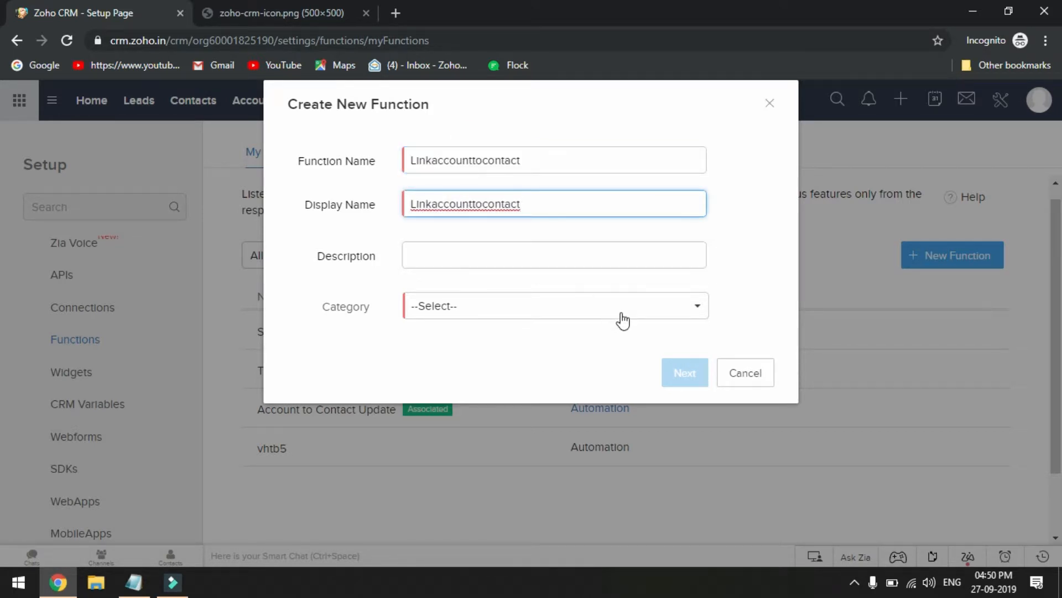
Set the new function's category to Automation and proceed to its code editor
click(507, 308)
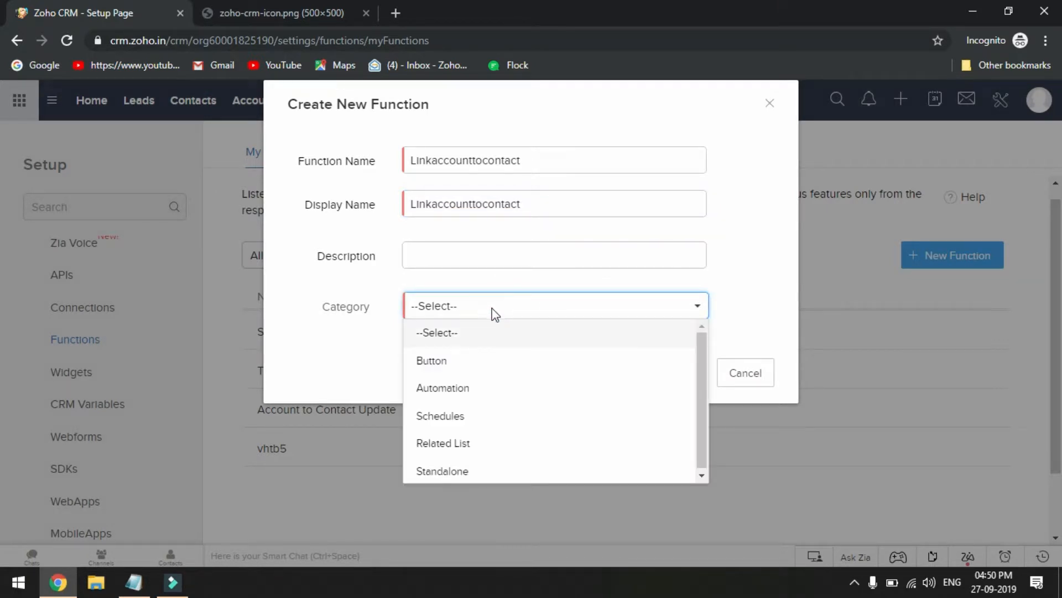
click(438, 385)
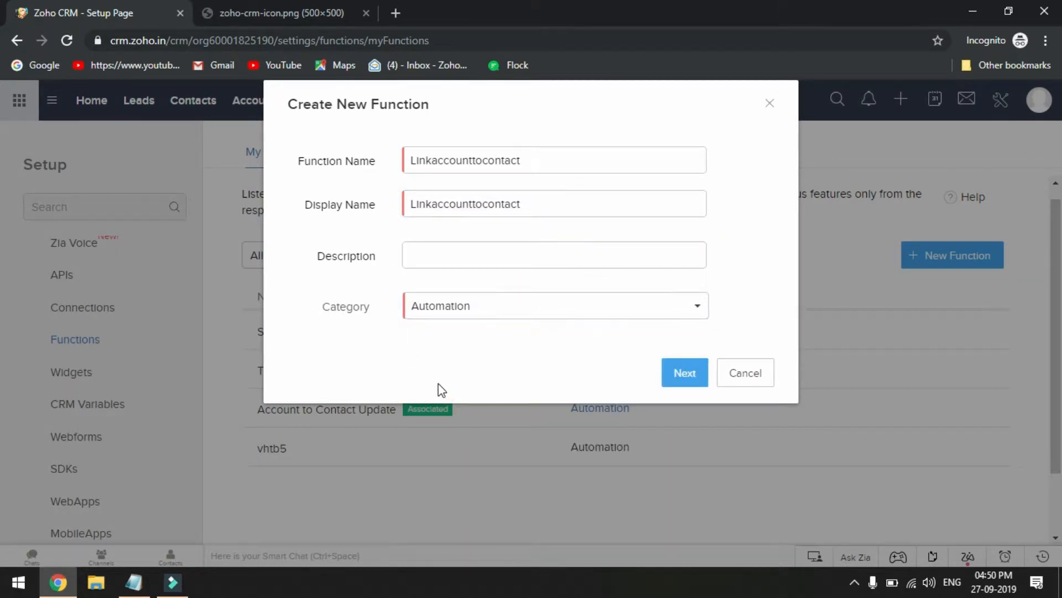
click(681, 369)
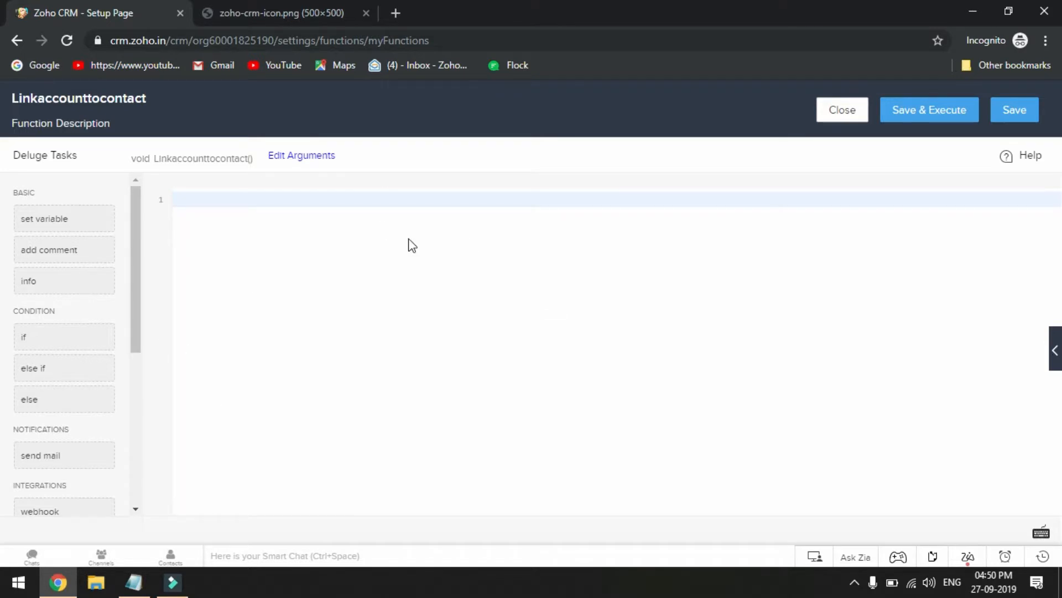
Copy the entire contact-creation script from the Notepad file and paste it into the empty function editor
click(136, 589)
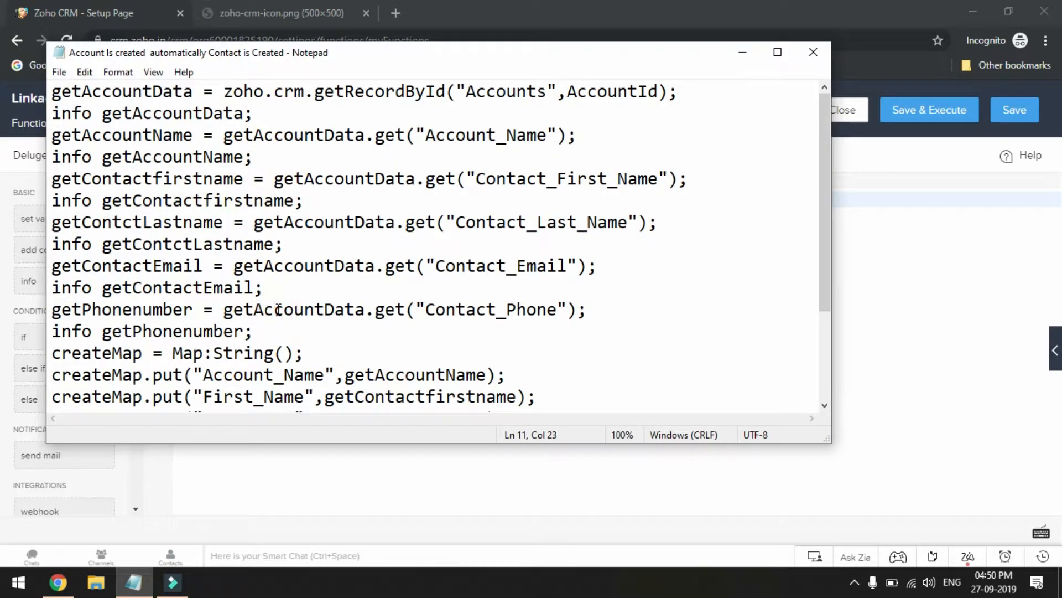
key(ctrl+a)
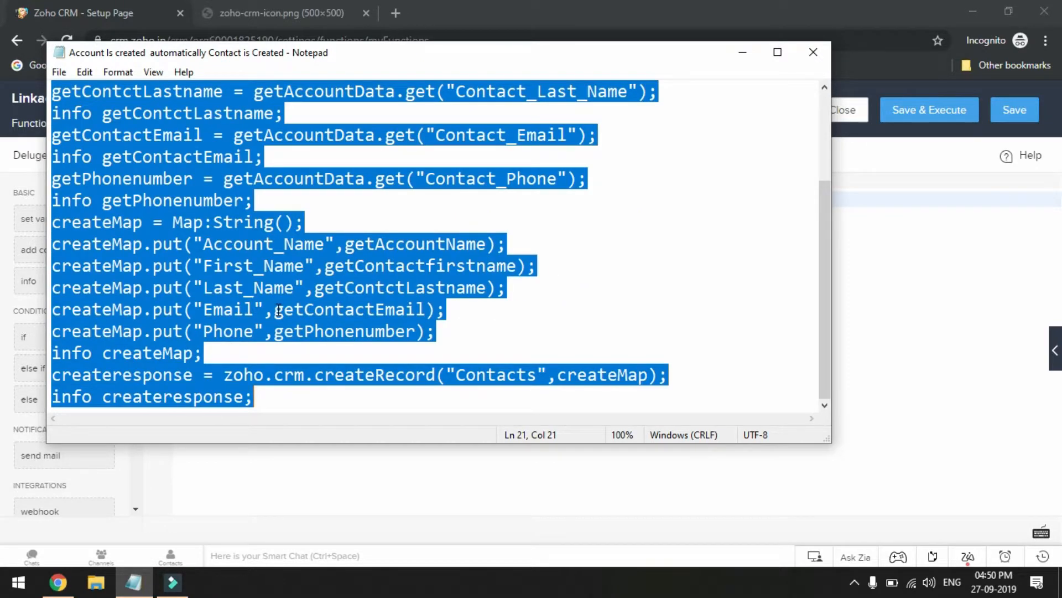
click(742, 52)
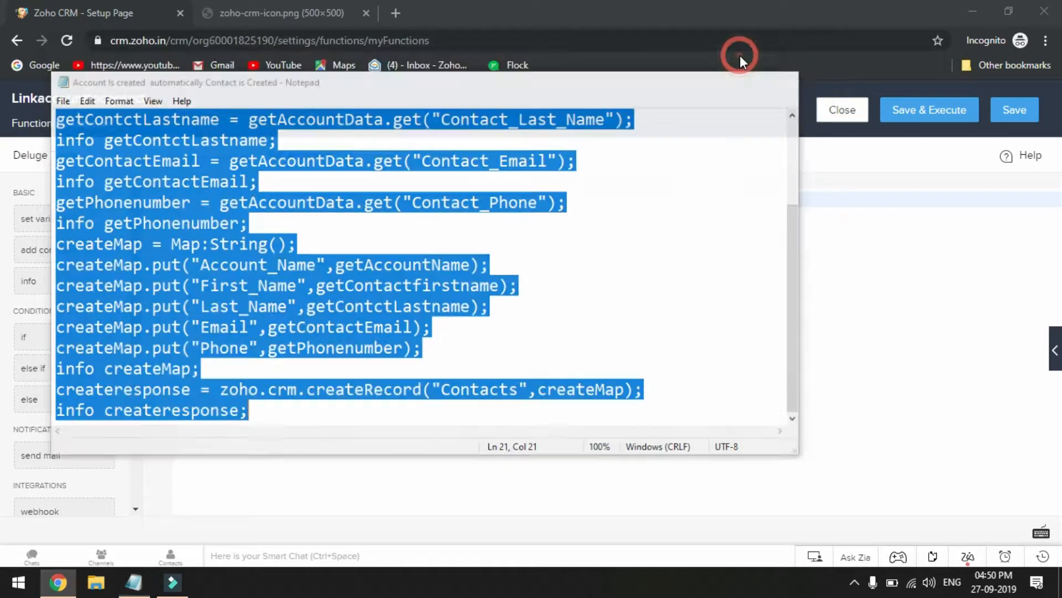
text(getAccountData = zoho.crm.getRecordById("Accounts",accountId); info getAccountData; getAccountName = getAccountData.get("Account_Name"); info getAccountName; getContactfirstname = getAccountData.get("Contact_First_Name"); info getContactfirstname; getContctLastname = getAccountData.get("Contact_Last_Name"); info getContctLastname; getContactEmail = getAccountData.get("Contact_Email"); info getContactEmail; getPhonenumber = getAccountData.get("Contact_Phone"); info getPhonenumber; createMap = Map:String(); createMap.put("Account_Name",getAccountName); createMap.put("First_Name",getContactfirstname); createMap.put("Last_Name",getContctLastname); createMap.put("Email",getContactEmail); createMap.put("Phone",getPhonenumber); info createMap; createresponse = zoho.crm.createRecord("Contacts",createMap); info createresponse;)
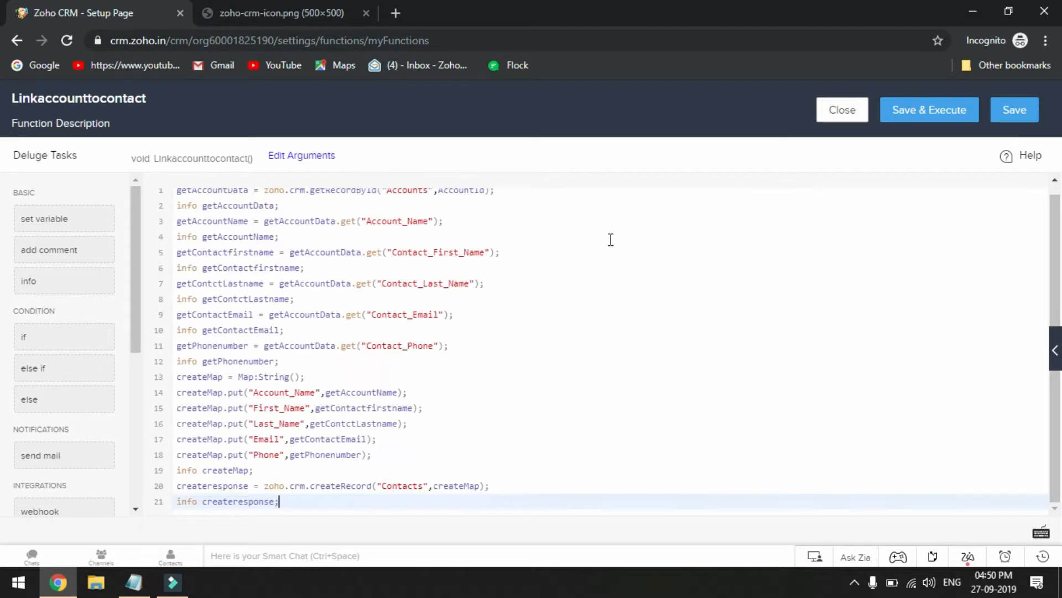
scroll(611, 240, up, 1)
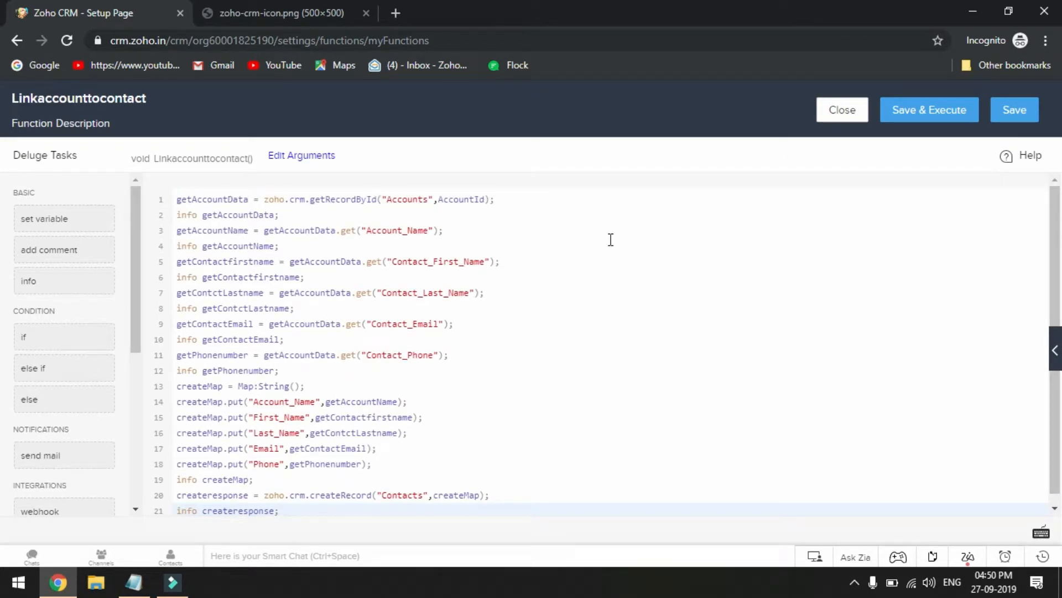
Add an AccountId argument of type int, matching the variable in the script's first line, and save the function
double_click(459, 199)
key(ctrl+c)
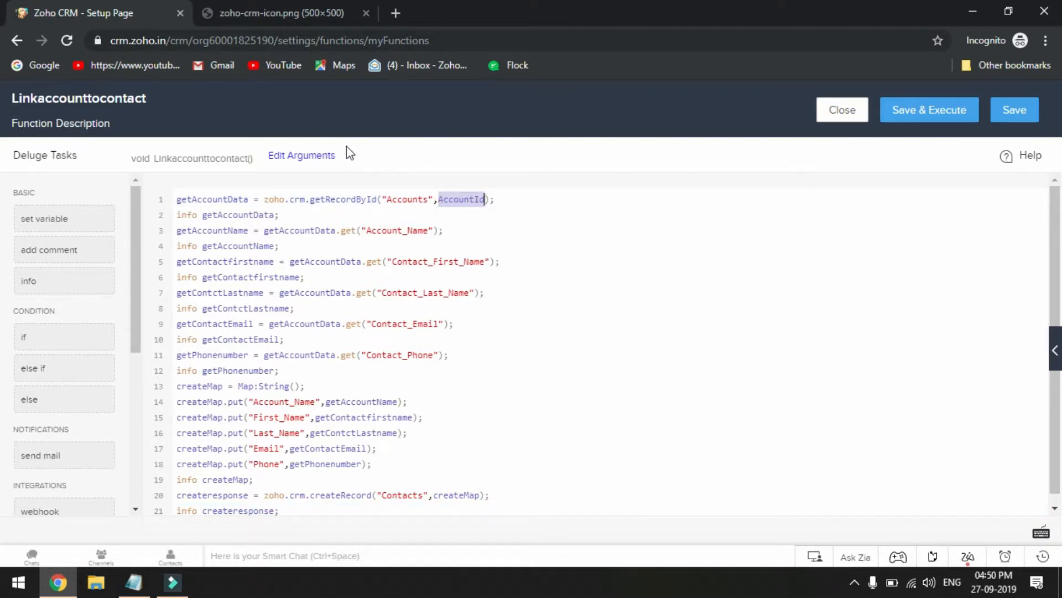
click(301, 159)
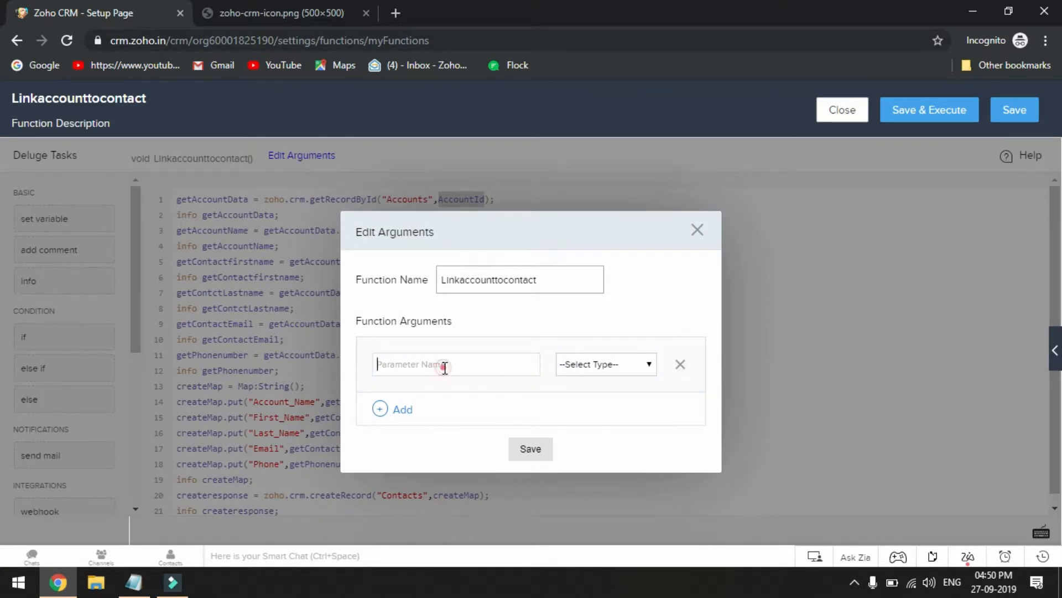
click(412, 365)
key(ctrl+v)
click(608, 365)
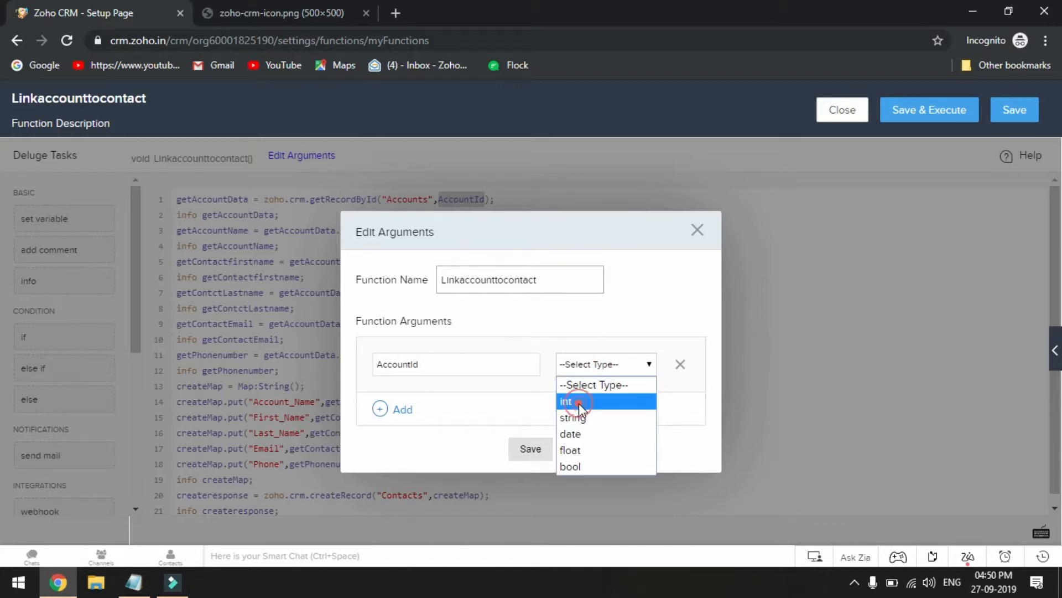
click(578, 403)
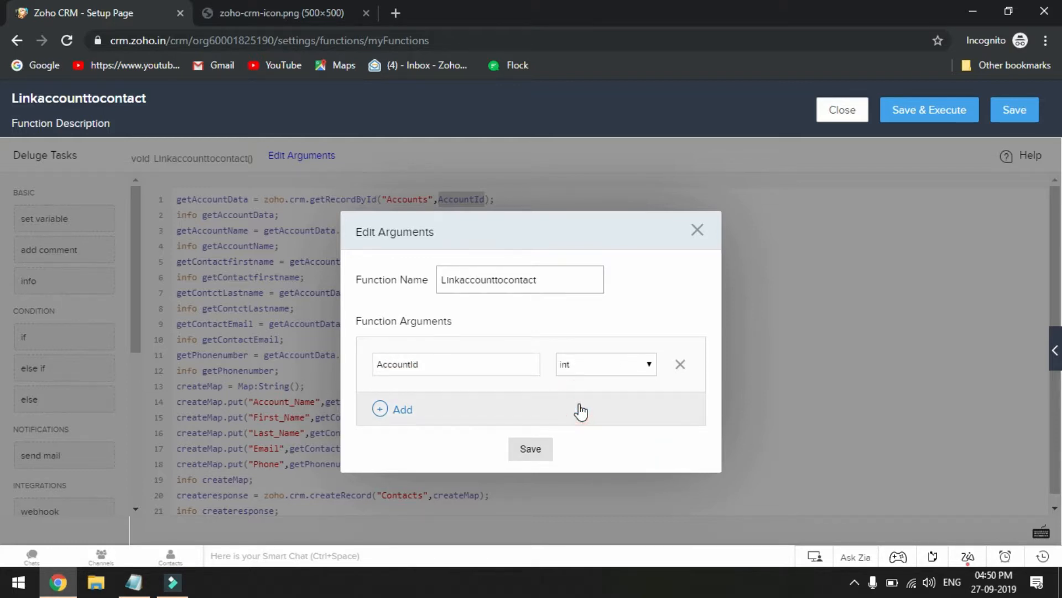
click(526, 451)
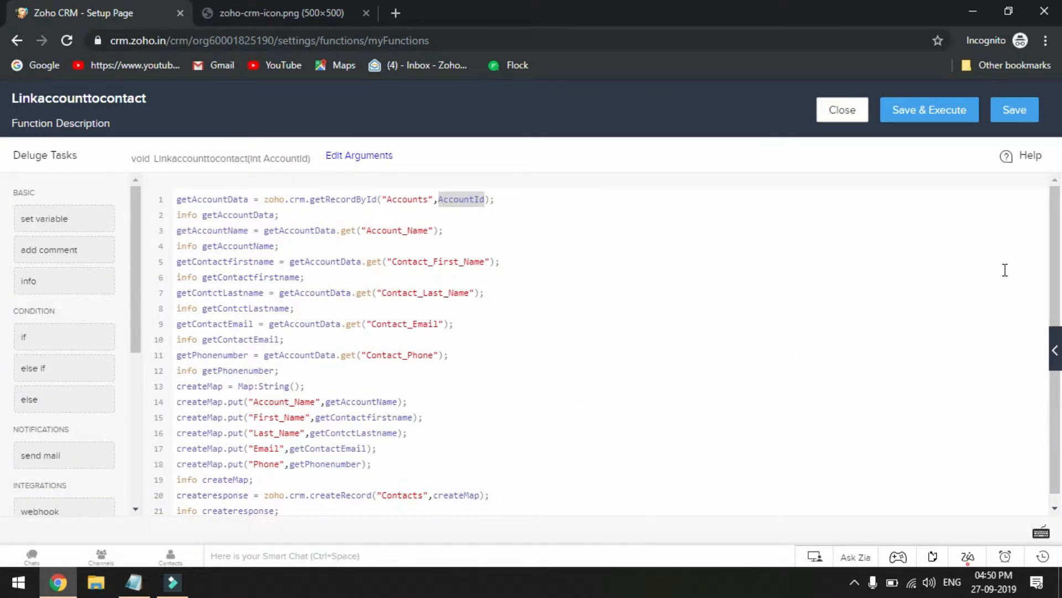
click(1023, 122)
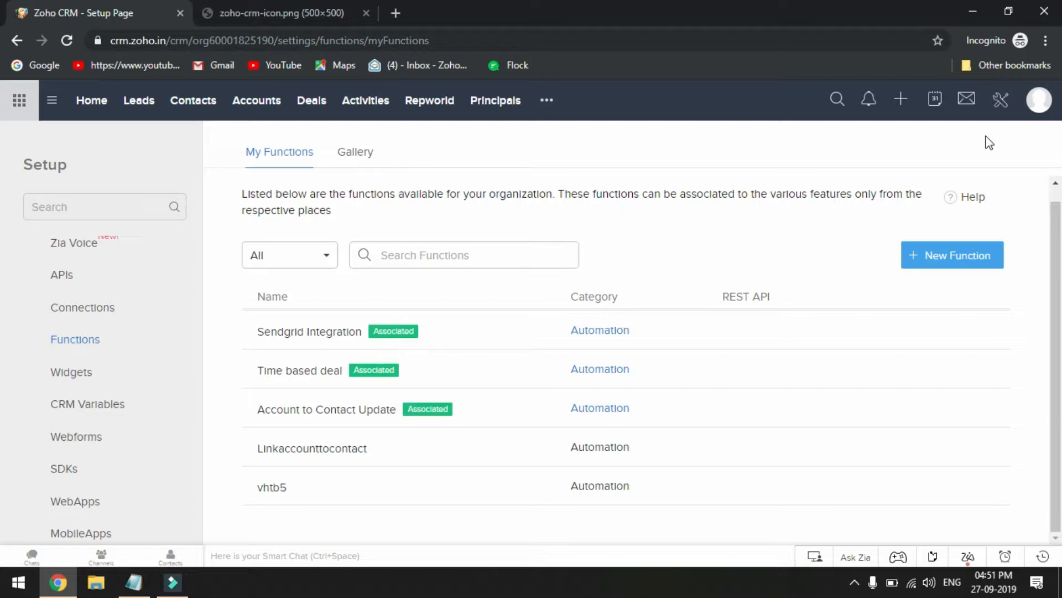
Create a new workflow rule for the Accounts module named Contact Creation and proceed to its configuration
click(1002, 108)
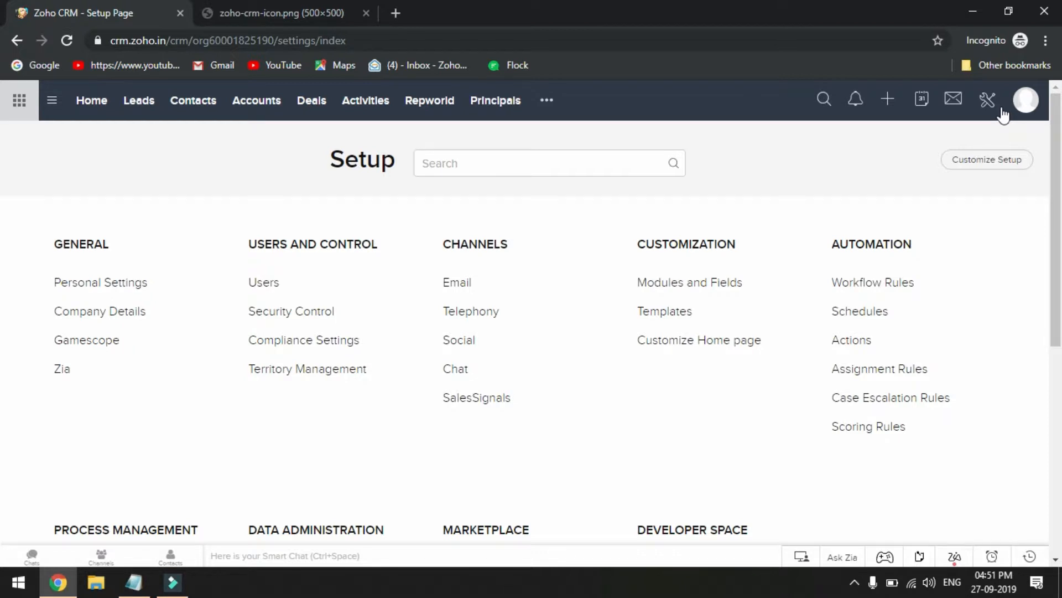
click(874, 285)
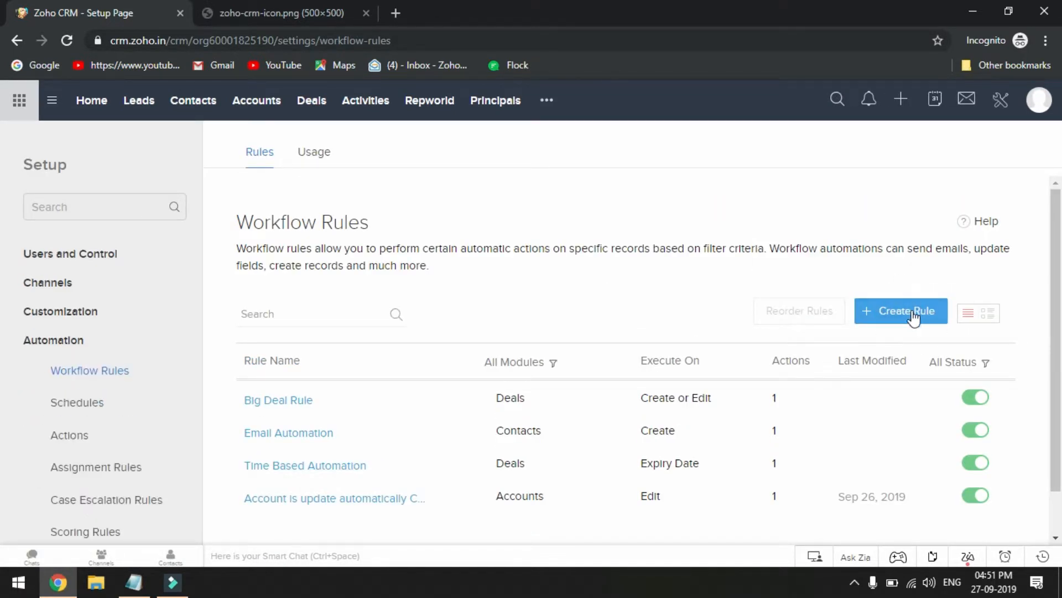
click(909, 313)
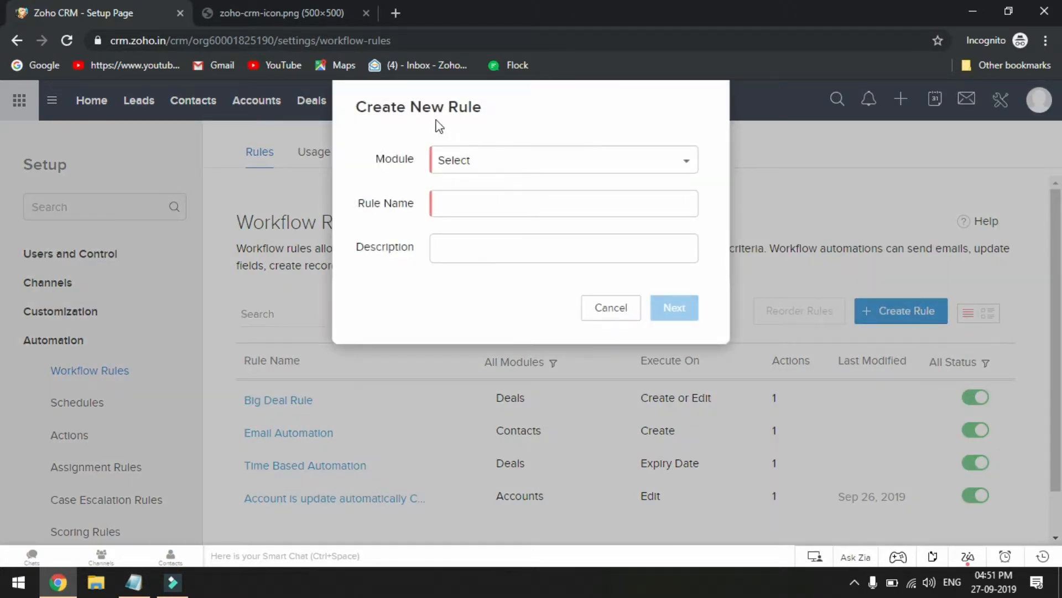
click(466, 162)
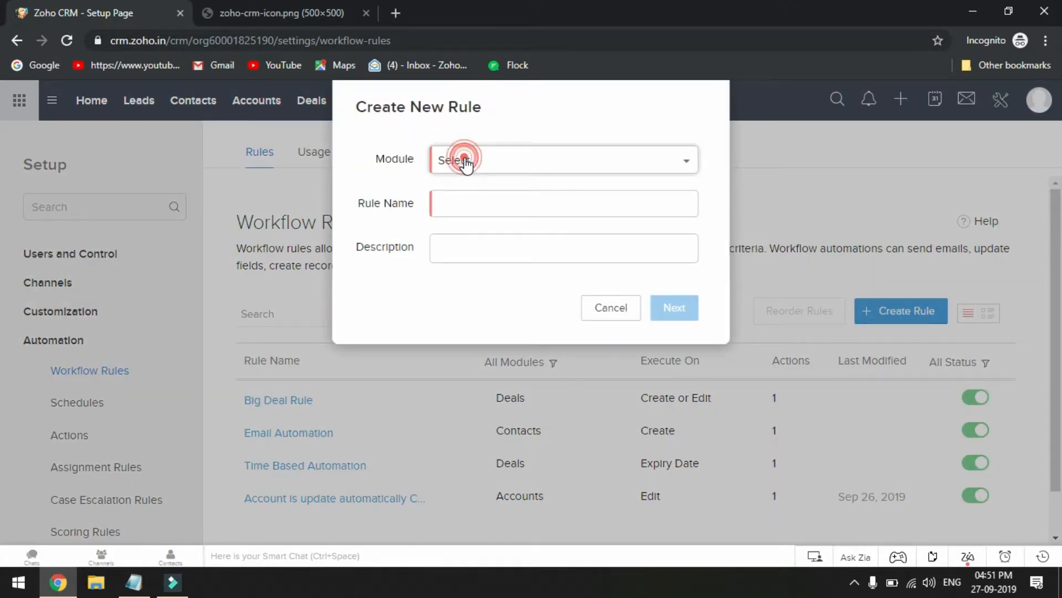
click(481, 292)
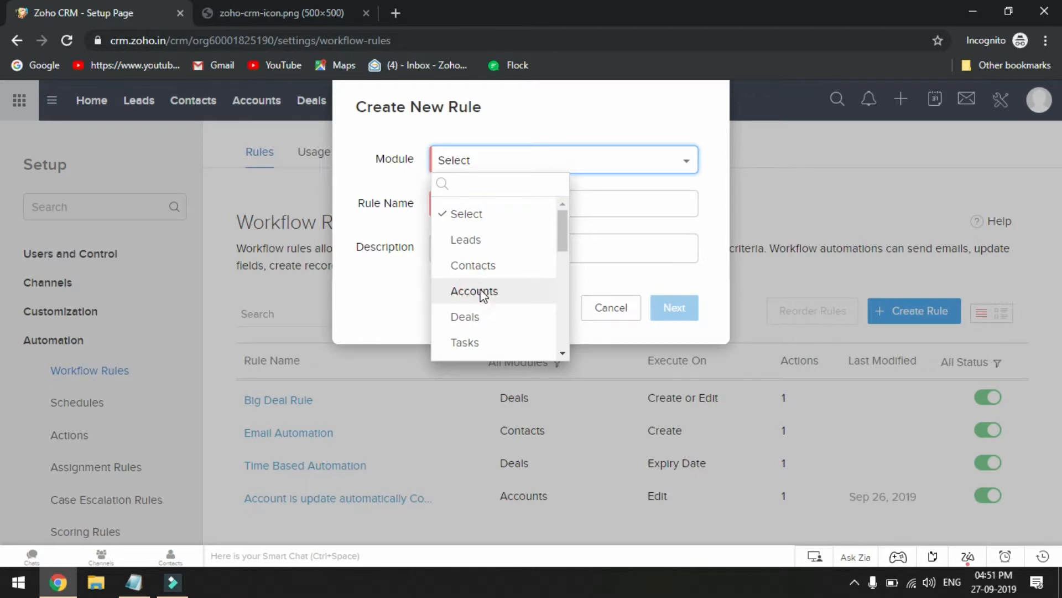
click(459, 203)
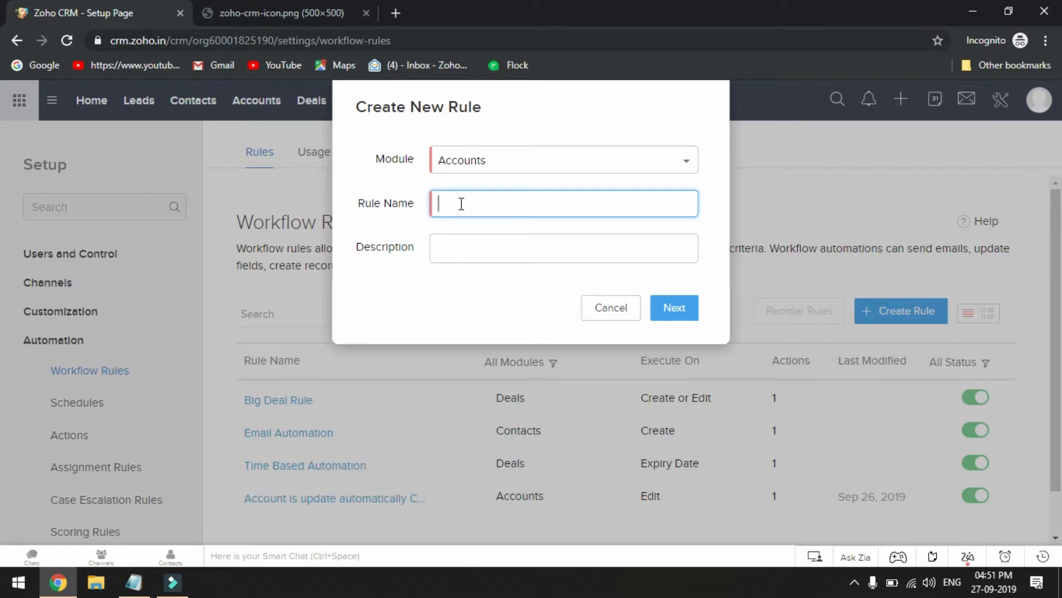
text(Contact Creation)
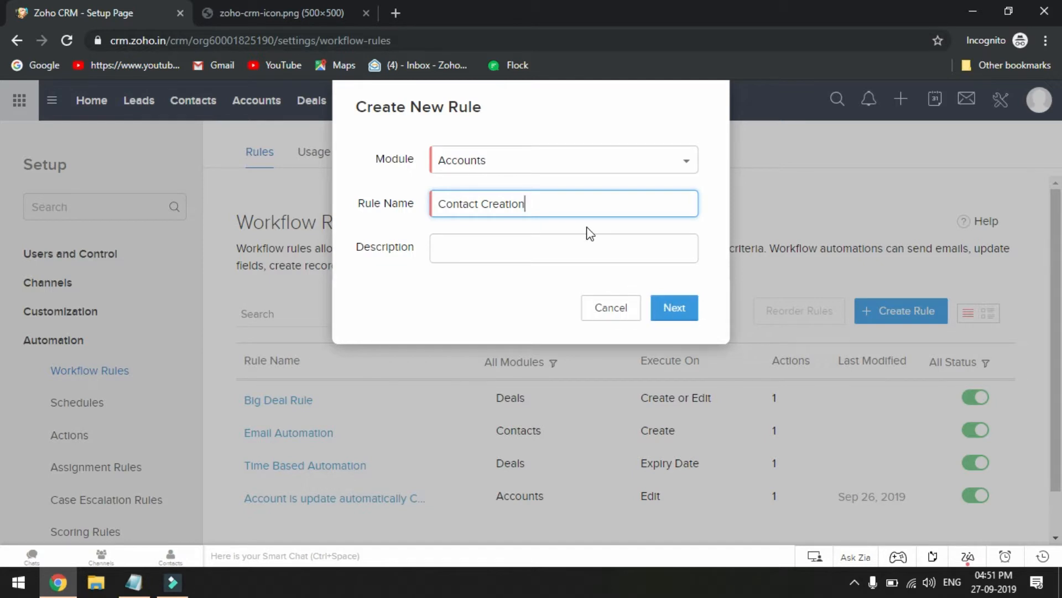
click(675, 309)
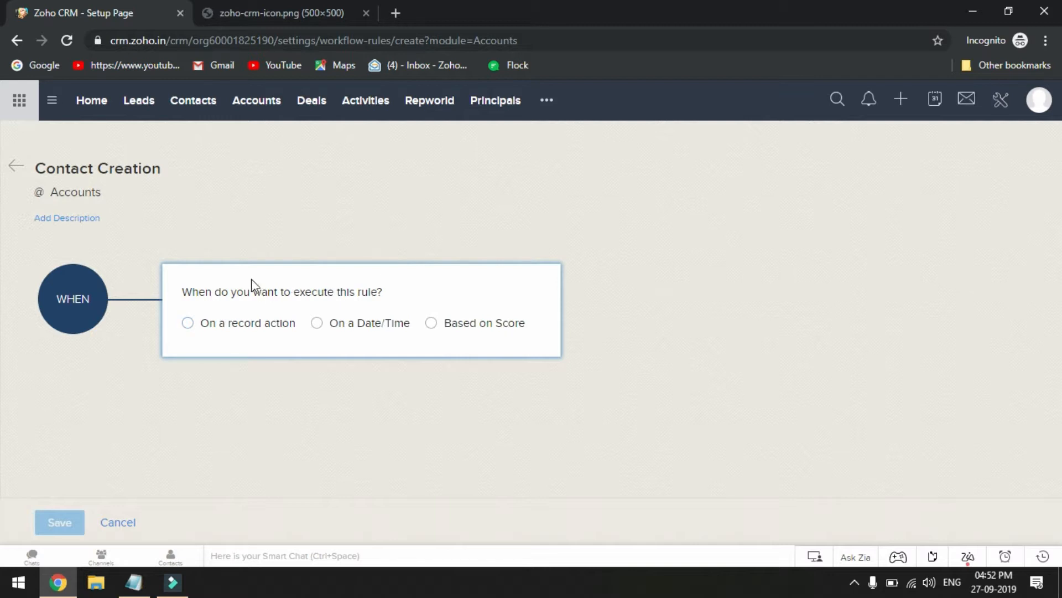
Set the rule to execute on the record action Create and apply it to all accounts
click(189, 324)
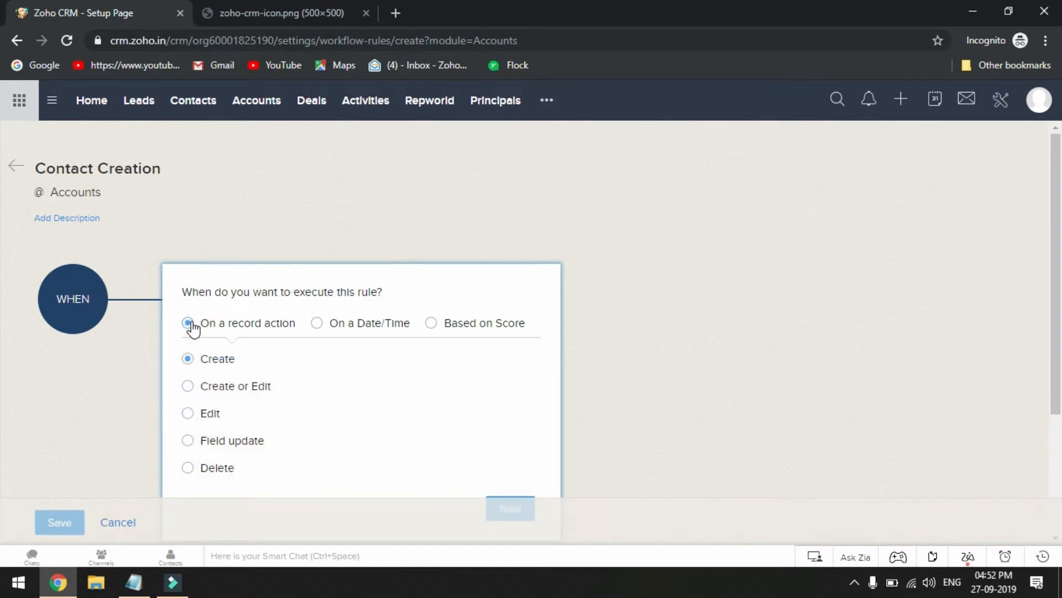
scroll(246, 363, down, 1)
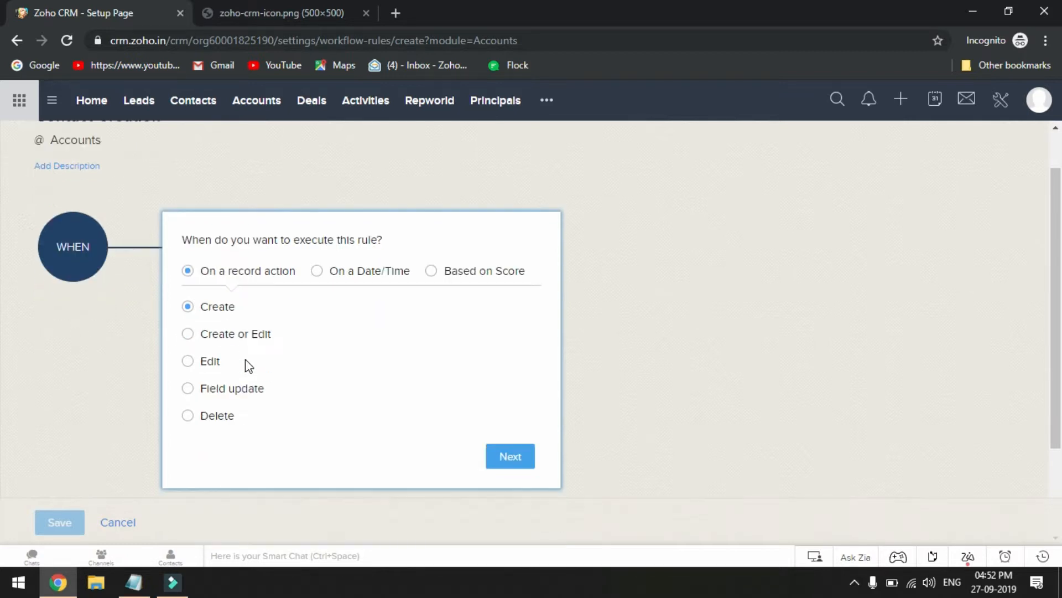
scroll(249, 365, down, 2)
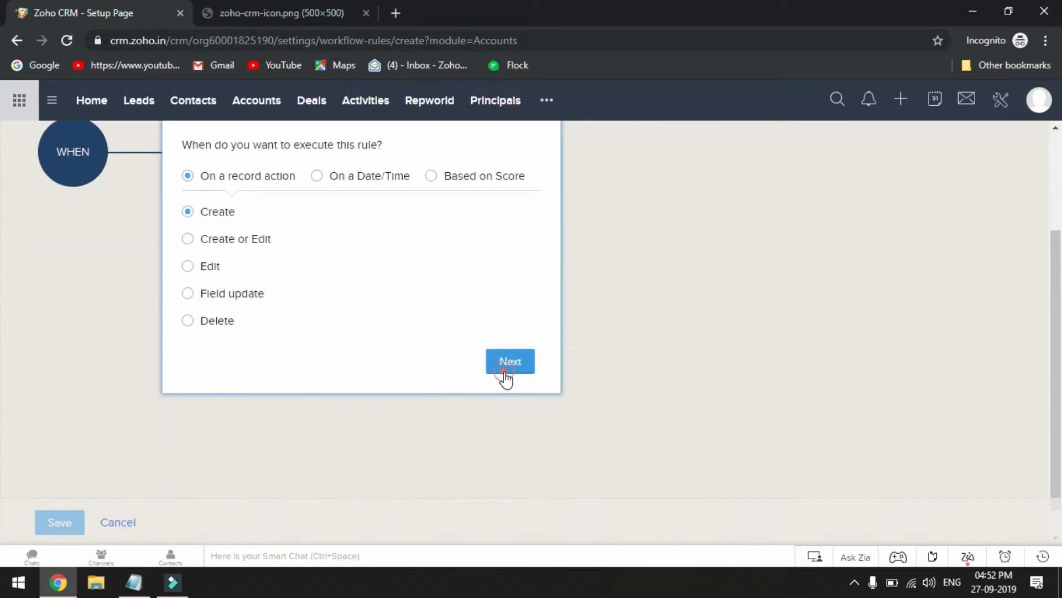
click(505, 376)
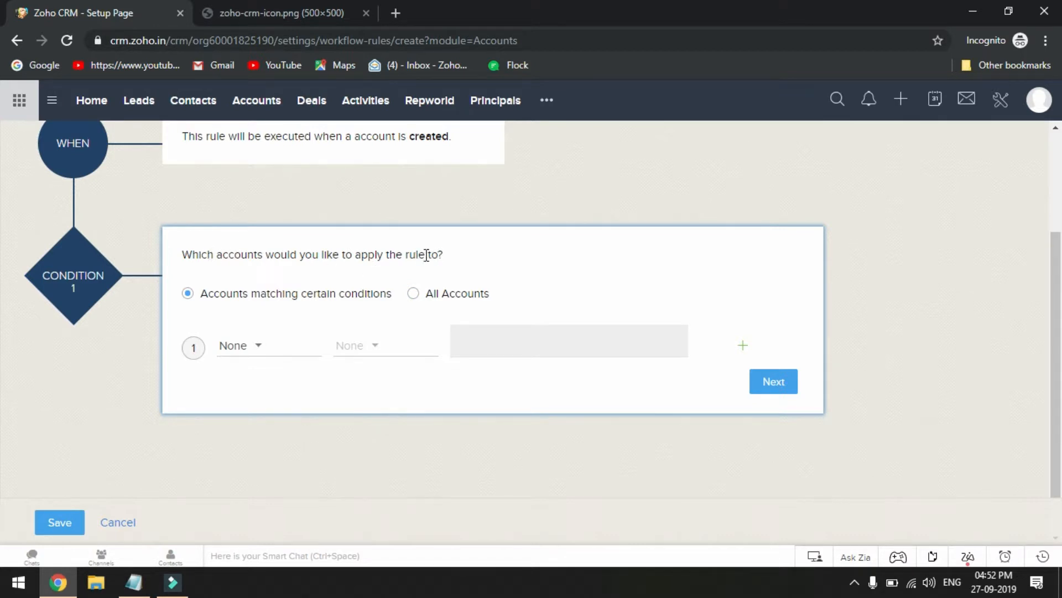
click(413, 296)
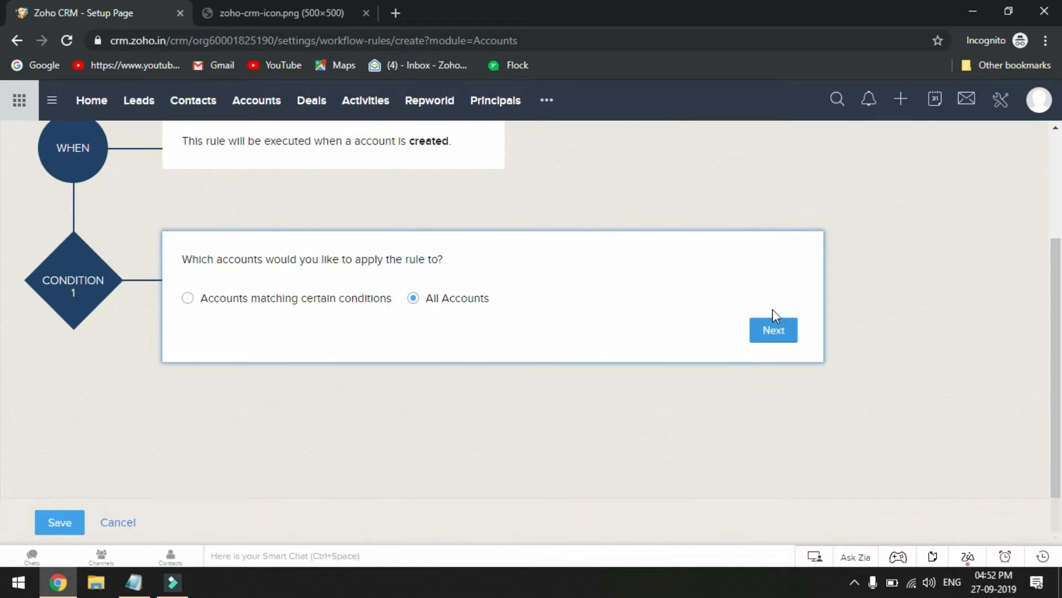
click(770, 332)
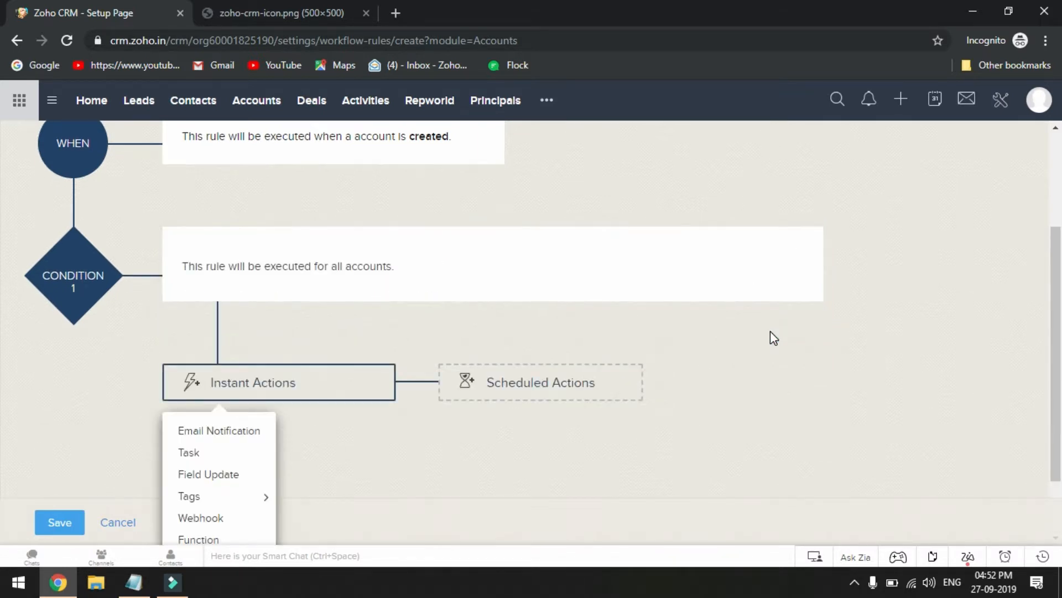
Add a function as the rule's instant action, choosing the existing Linkaccounttocontact function for configuration
scroll(620, 364, down, 2)
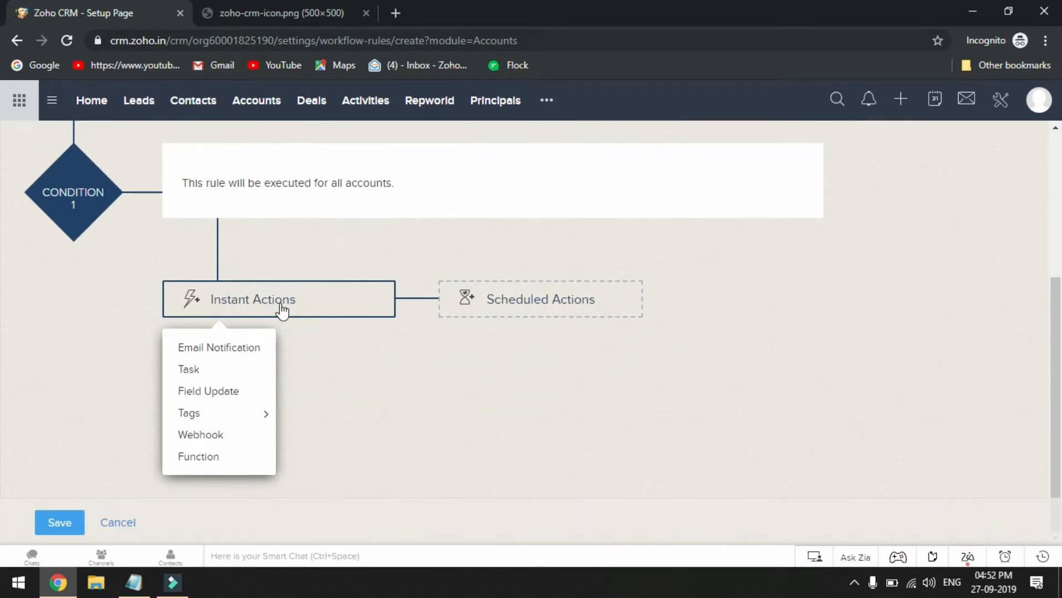
click(209, 457)
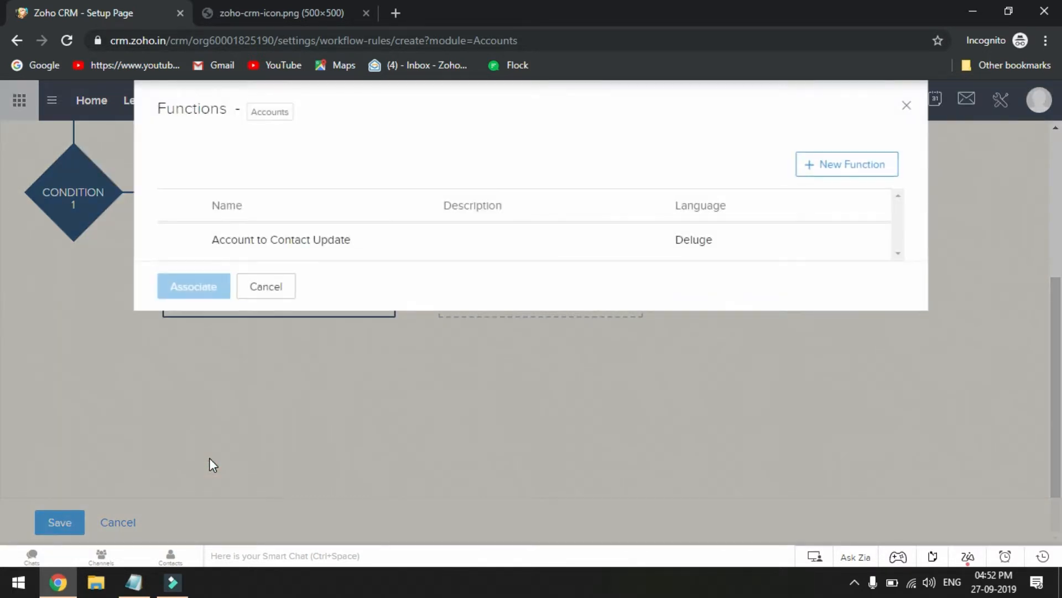
click(865, 165)
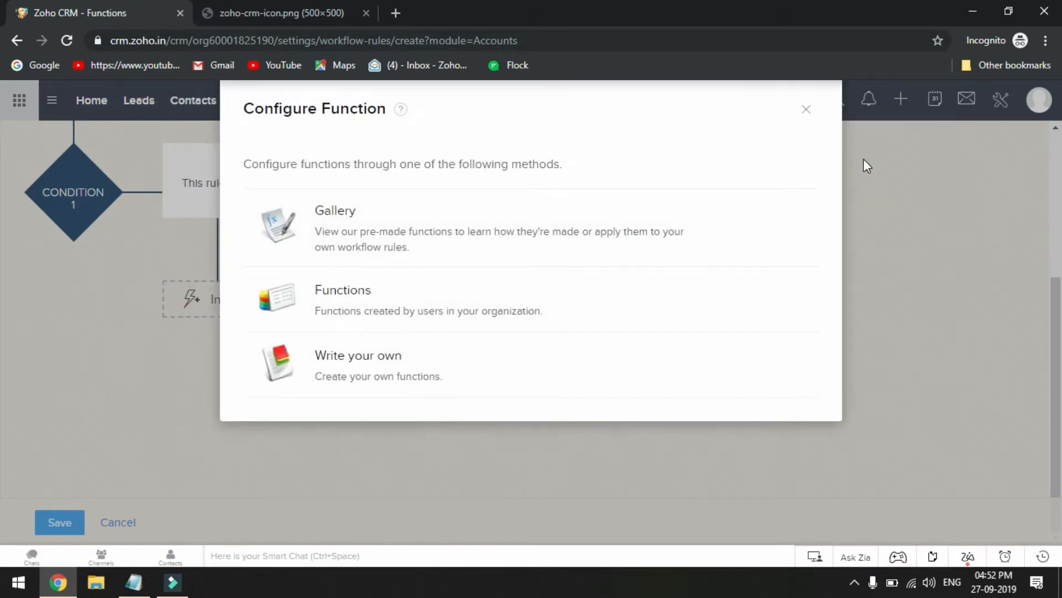
click(374, 298)
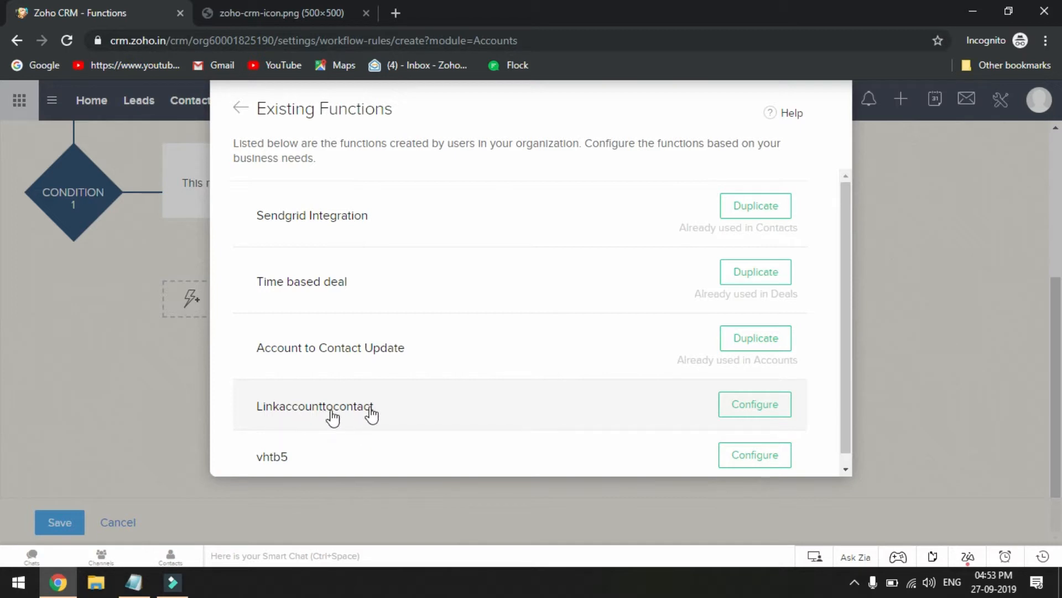
click(749, 407)
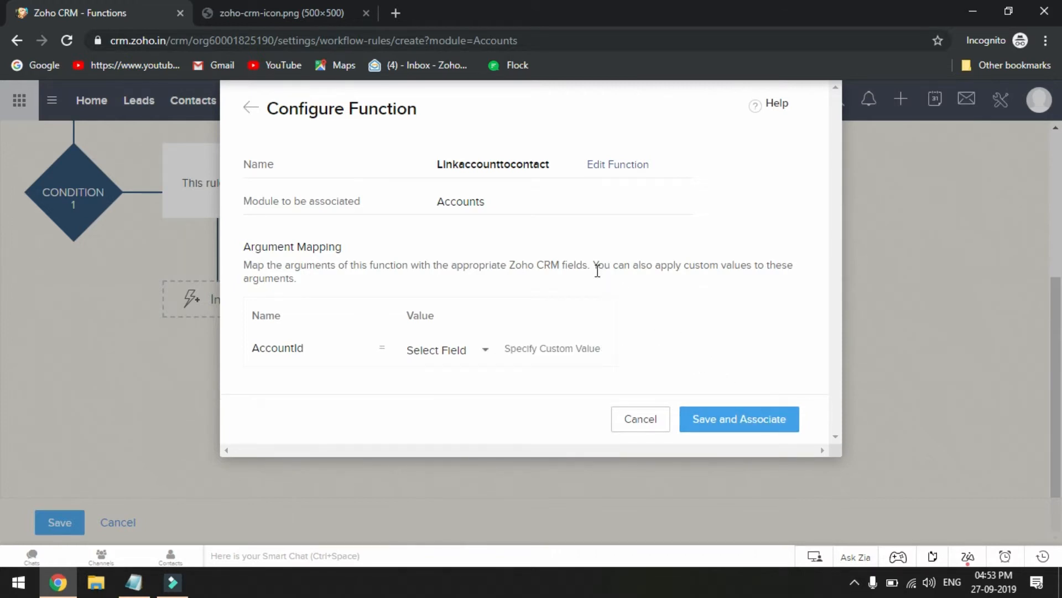
Map the AccountId argument to the Account Id field, associate the function with the rule, and save the rule
click(451, 354)
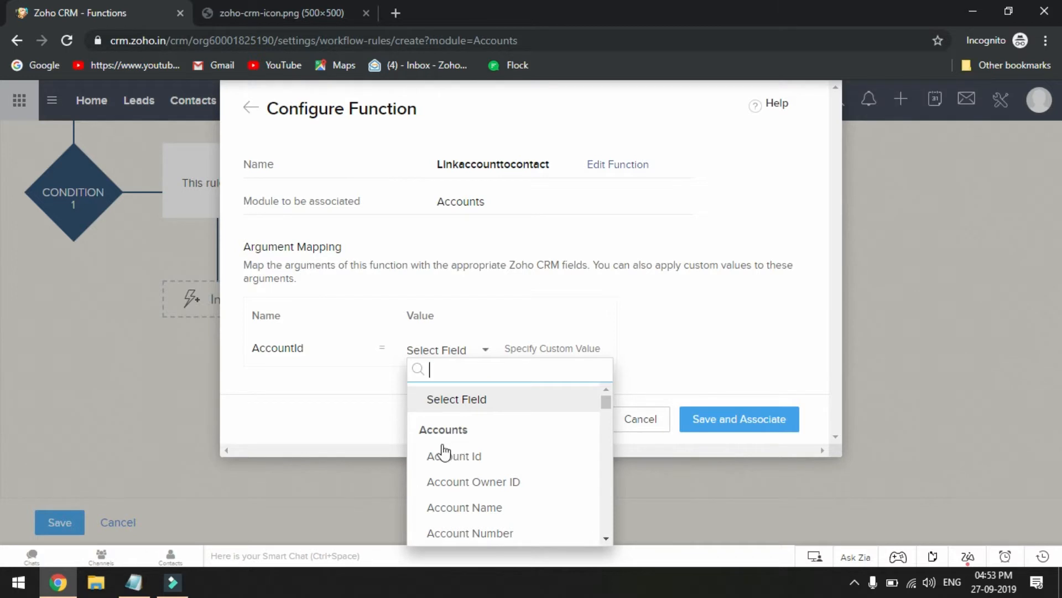
click(466, 455)
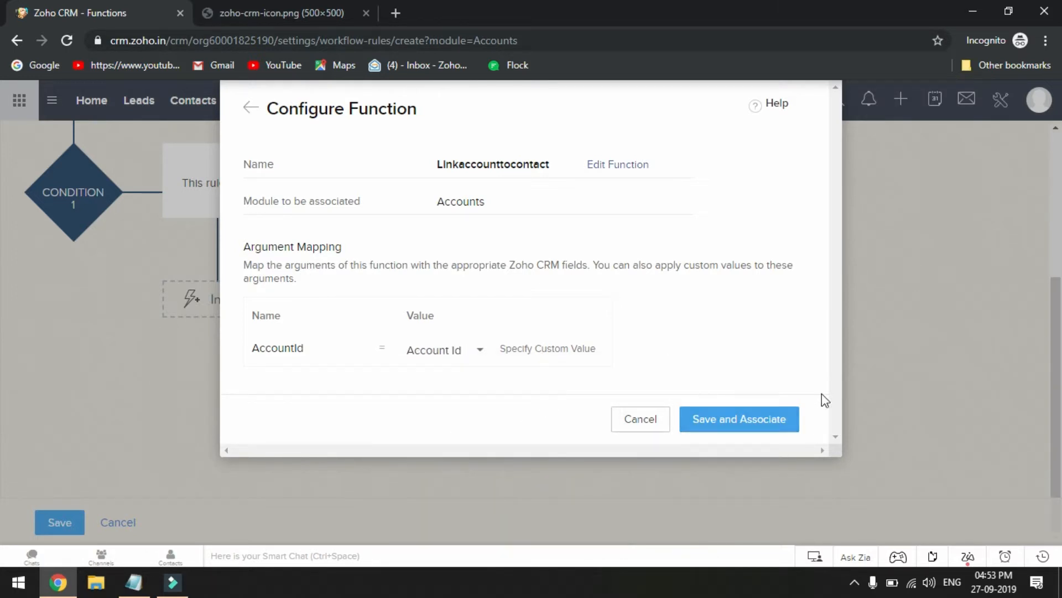
click(752, 430)
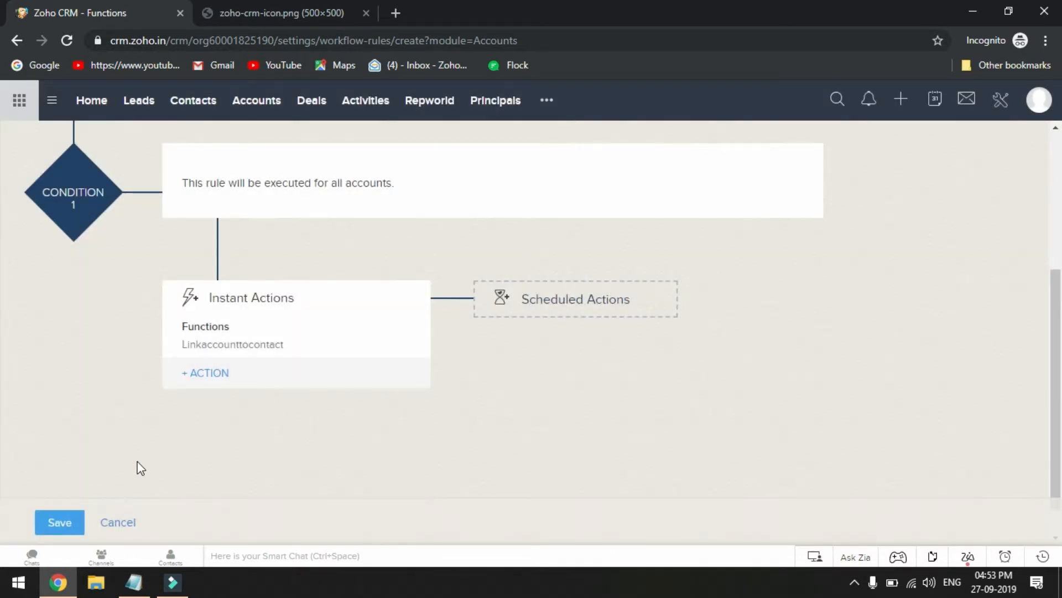
click(61, 521)
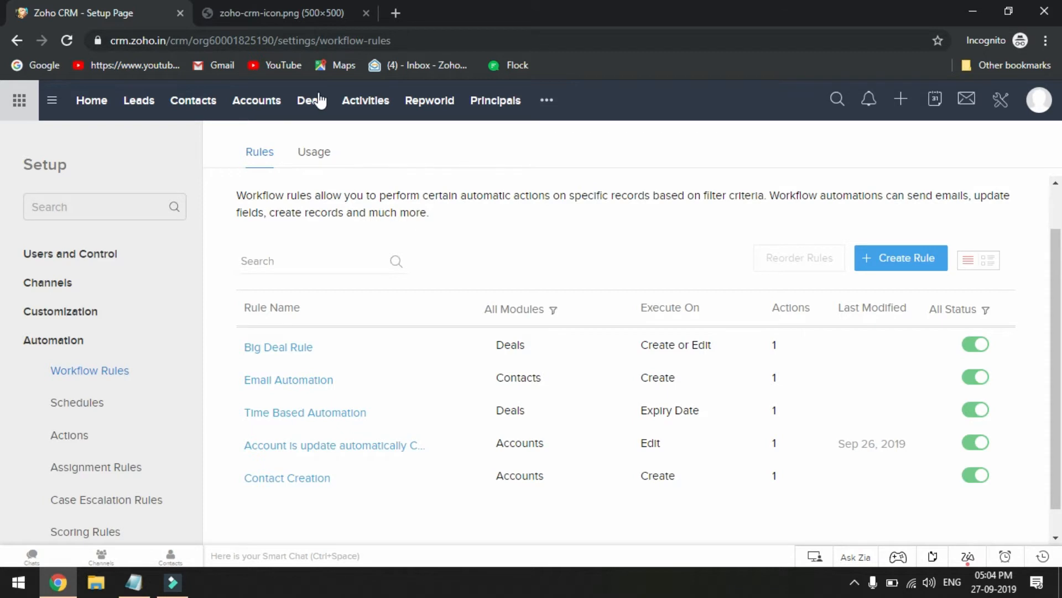
Start a new account record in the Accounts module and enter Hcl as its account name
click(256, 105)
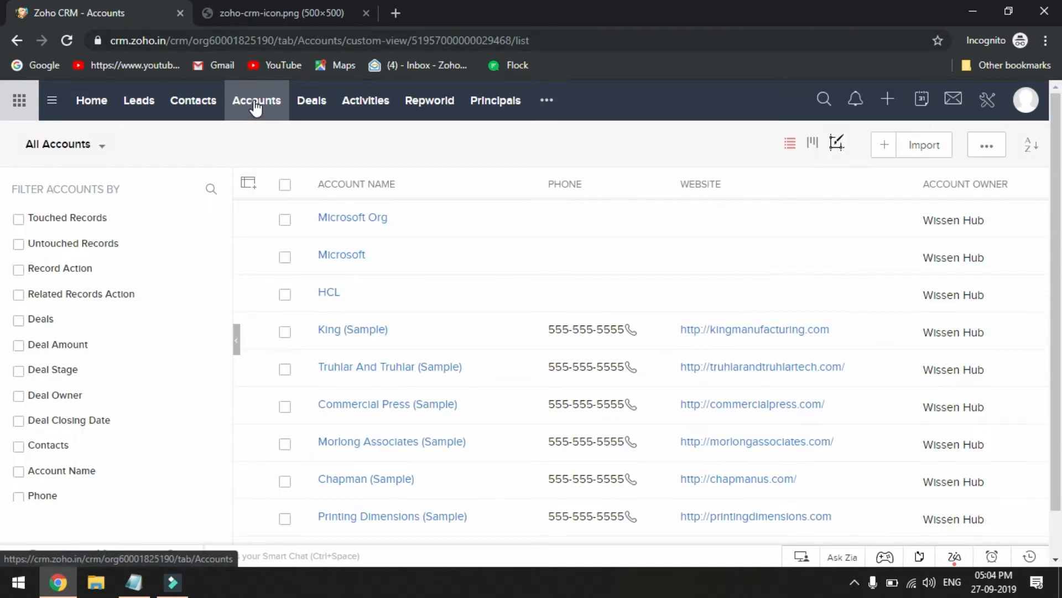
click(897, 148)
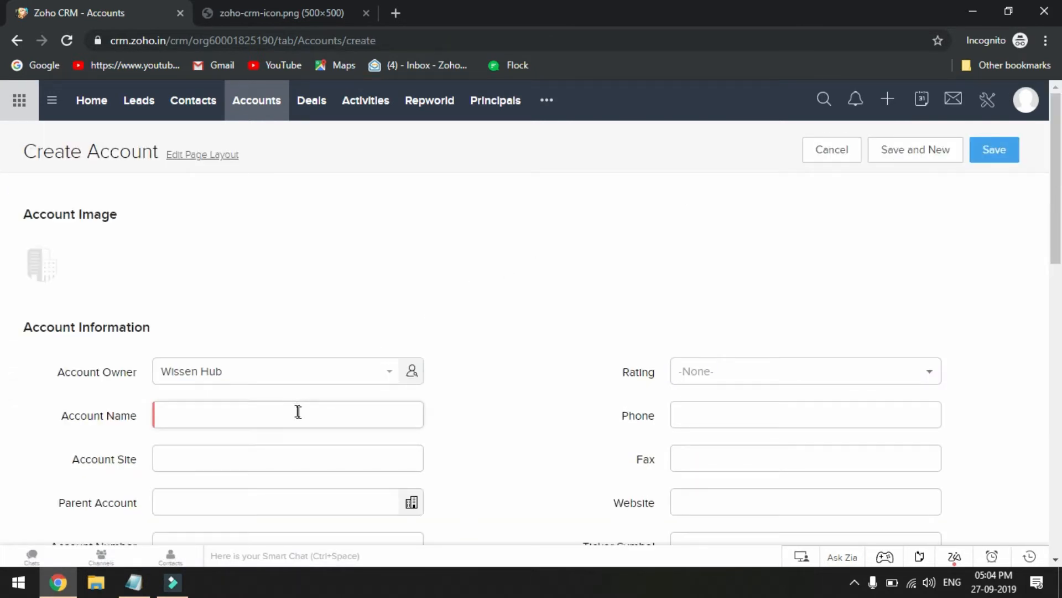
click(298, 413)
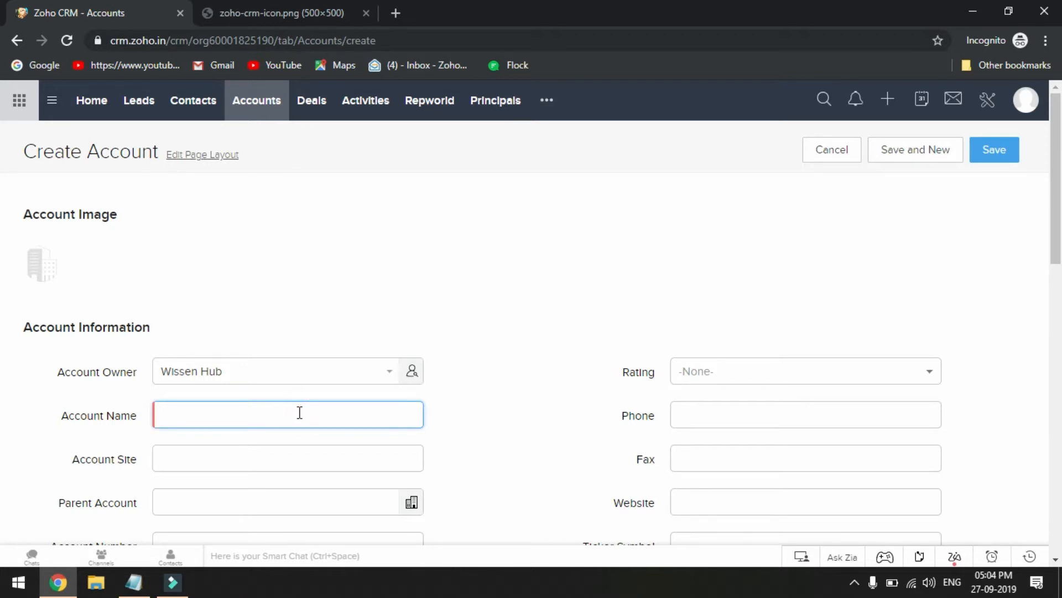
text(Am)
key(BackSpace)
key(BackSpace)
text(Hc)
Fill in the contact's first name, last name, e-mail and phone under Contact Information, and save the account
scroll(299, 413, down, 12)
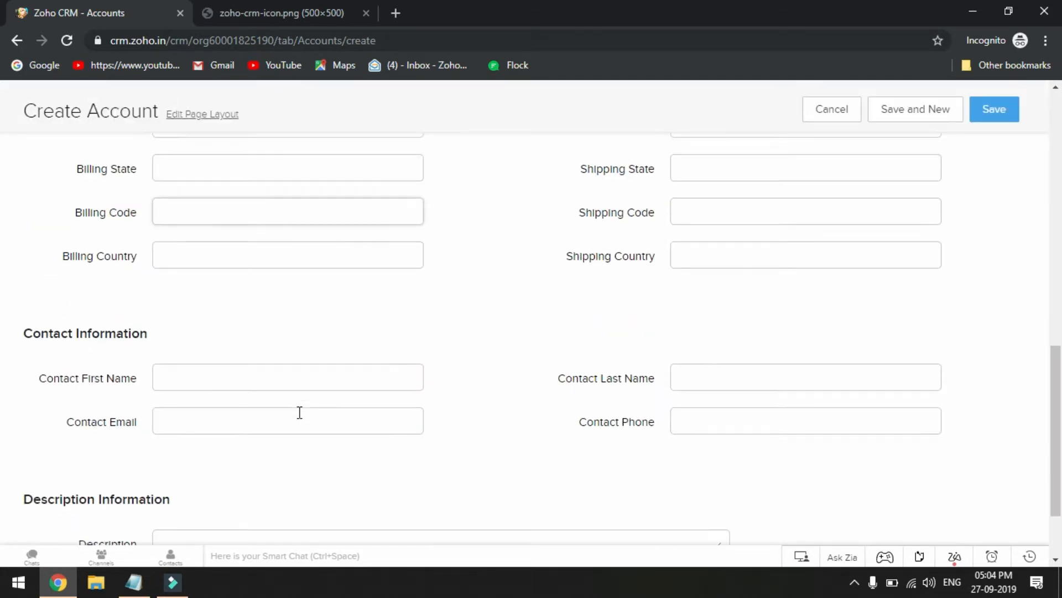
scroll(299, 413, down, 2)
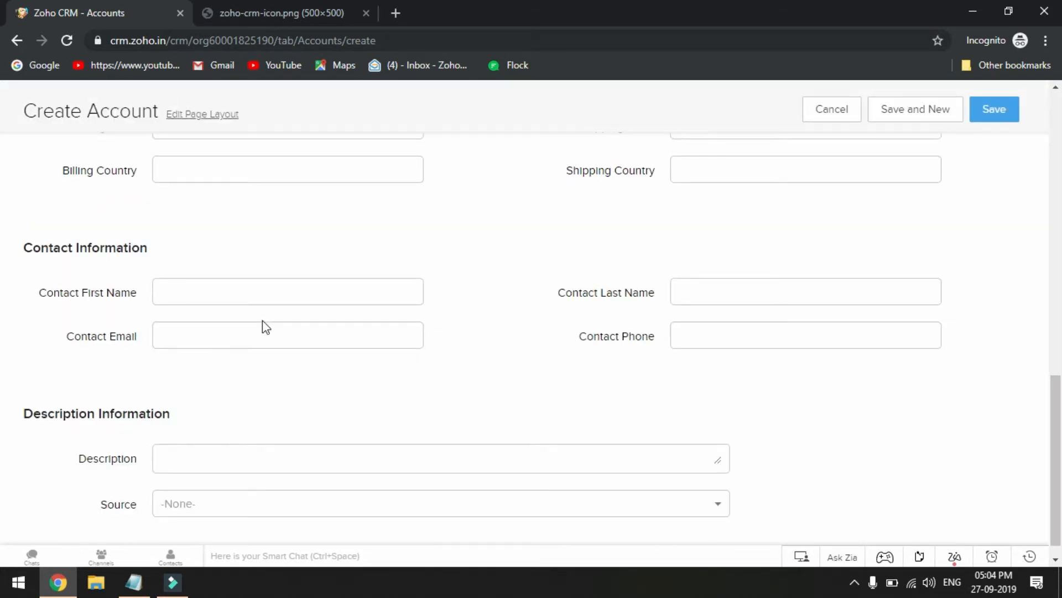
click(214, 300)
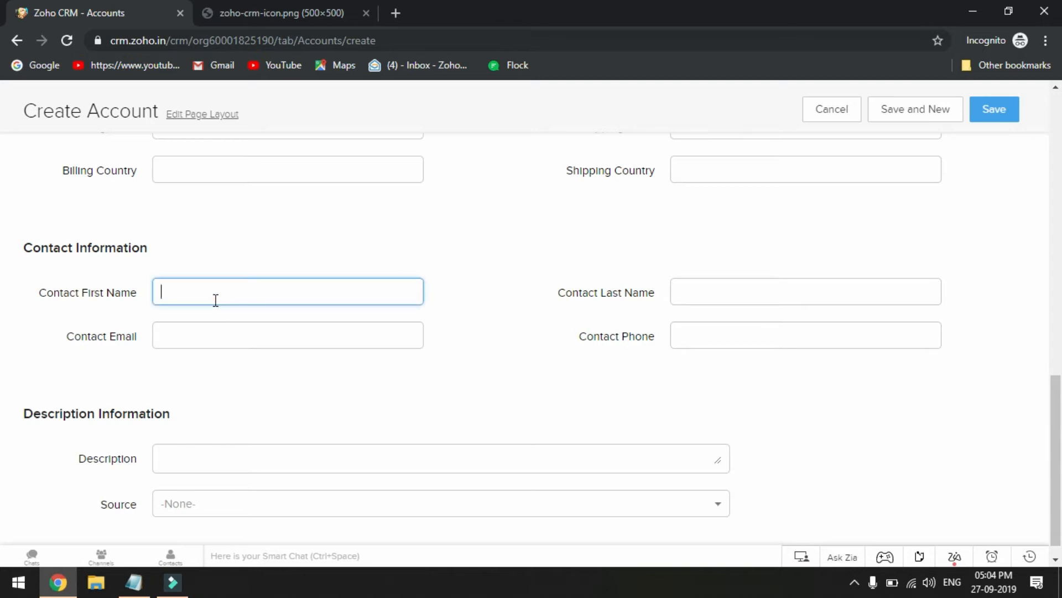
text(Jakob)
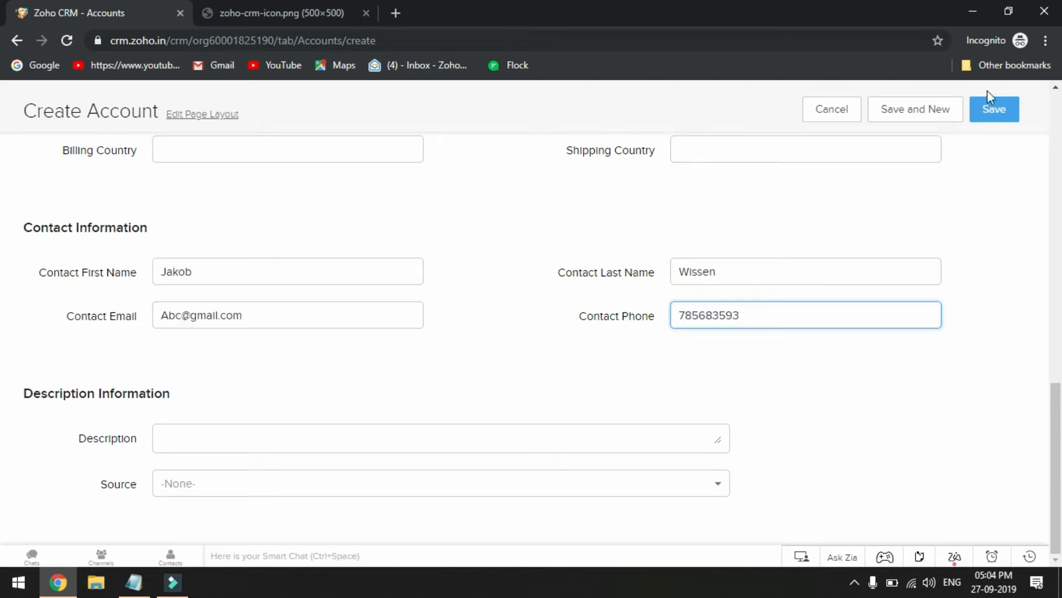
click(995, 113)
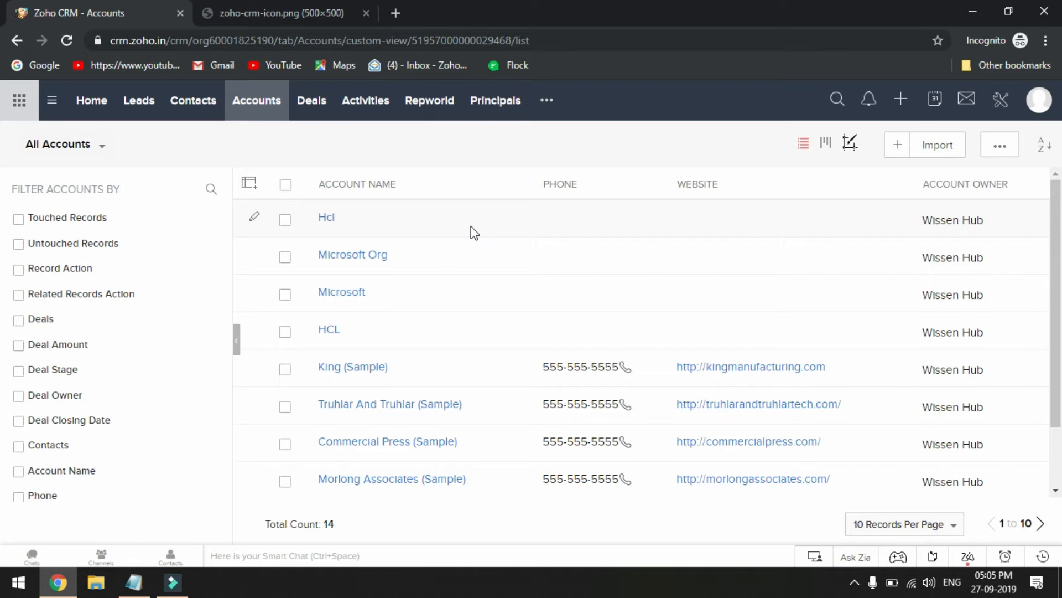
Check the Contacts list for the new contact and its linked account name, e-mail and phone
click(191, 101)
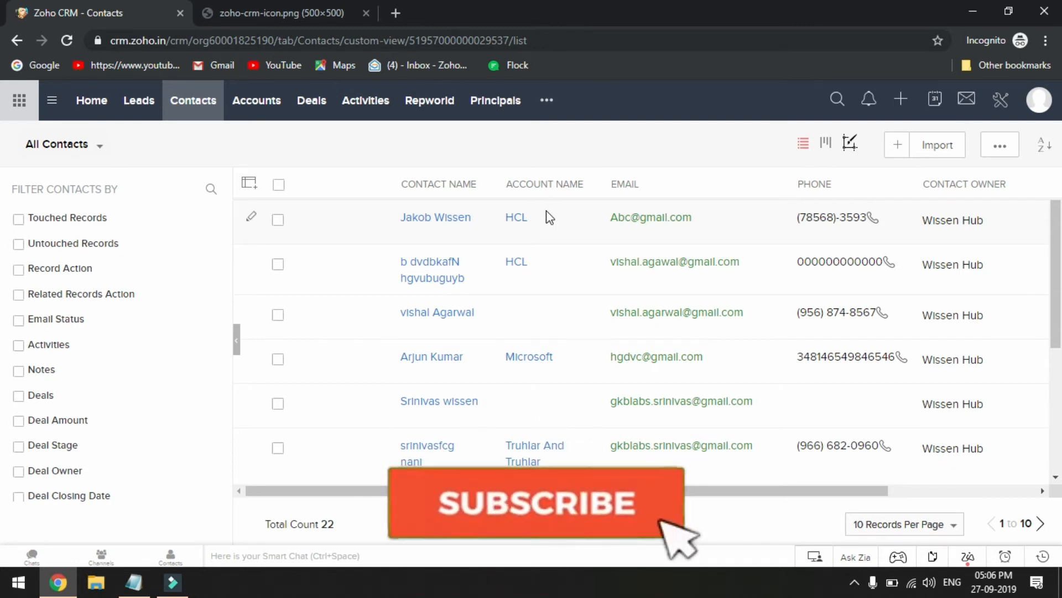
scroll(549, 217, down, 4)
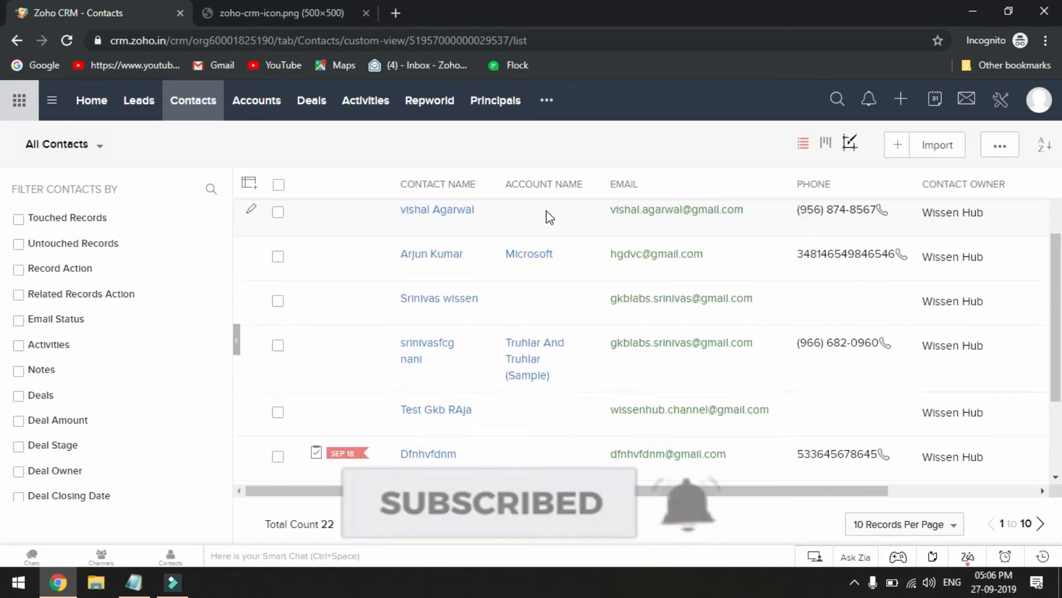
scroll(549, 216, up, 4)
scroll(546, 216, up, 1)
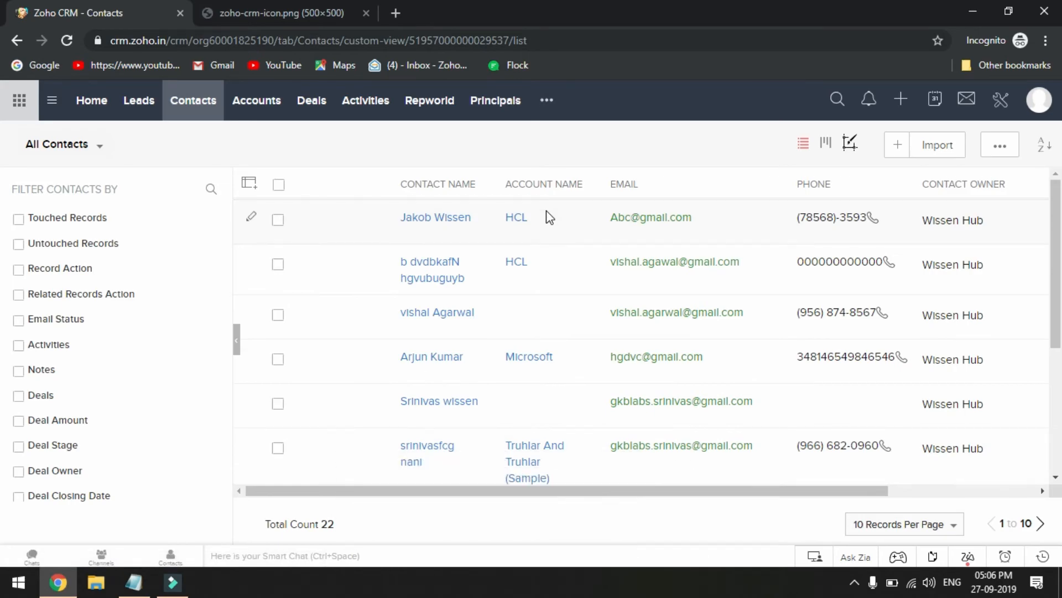